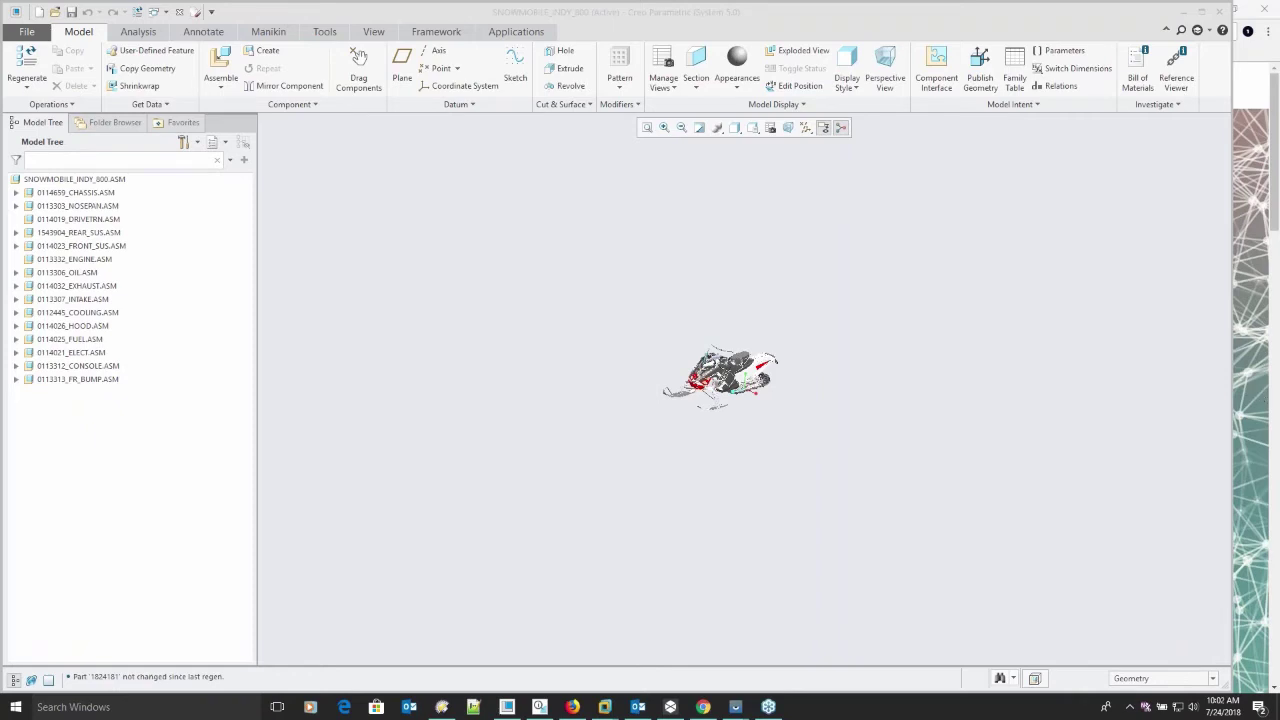
scroll(781, 368, down, 5)
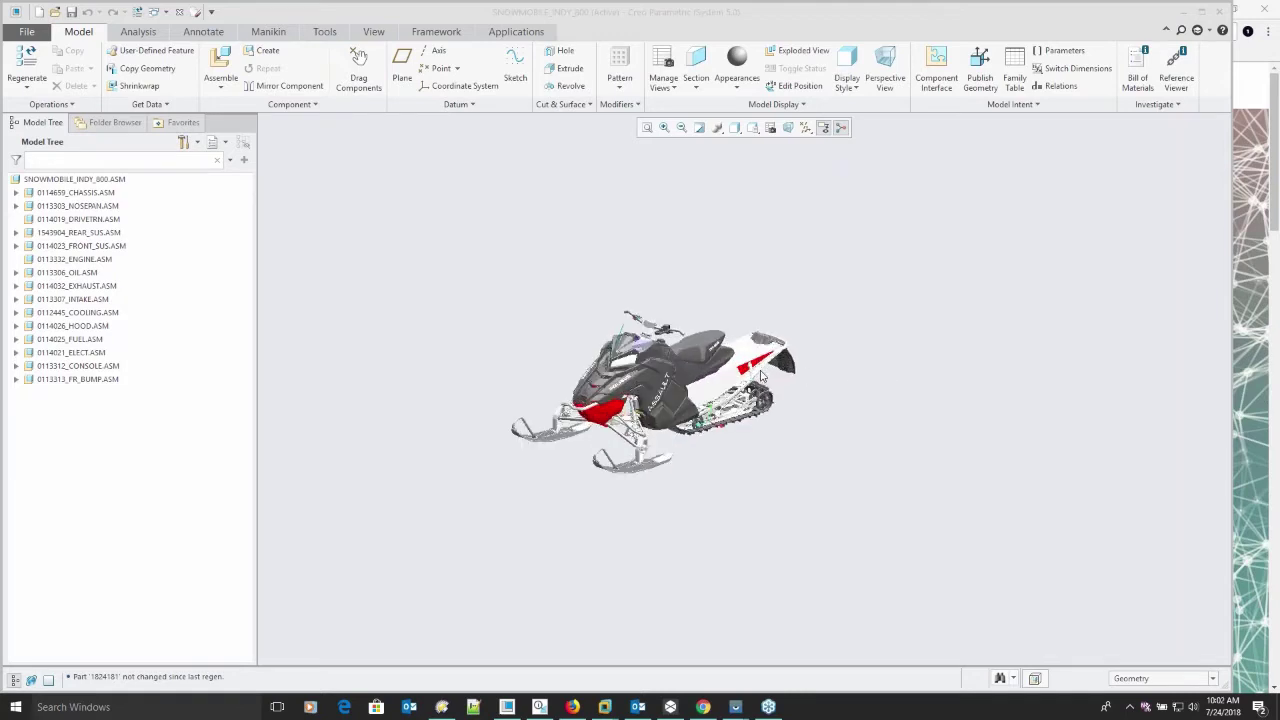
scroll(466, 325, down, 2)
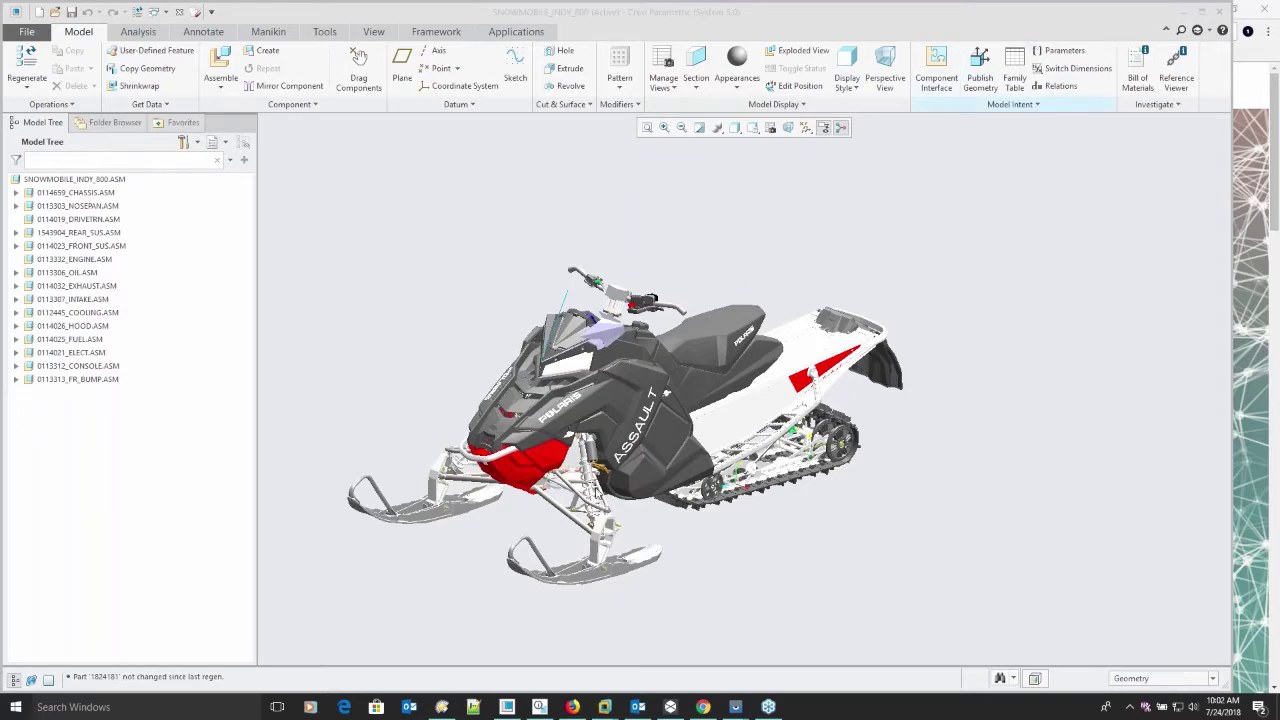
middle_drag(549, 476, 616, 627)
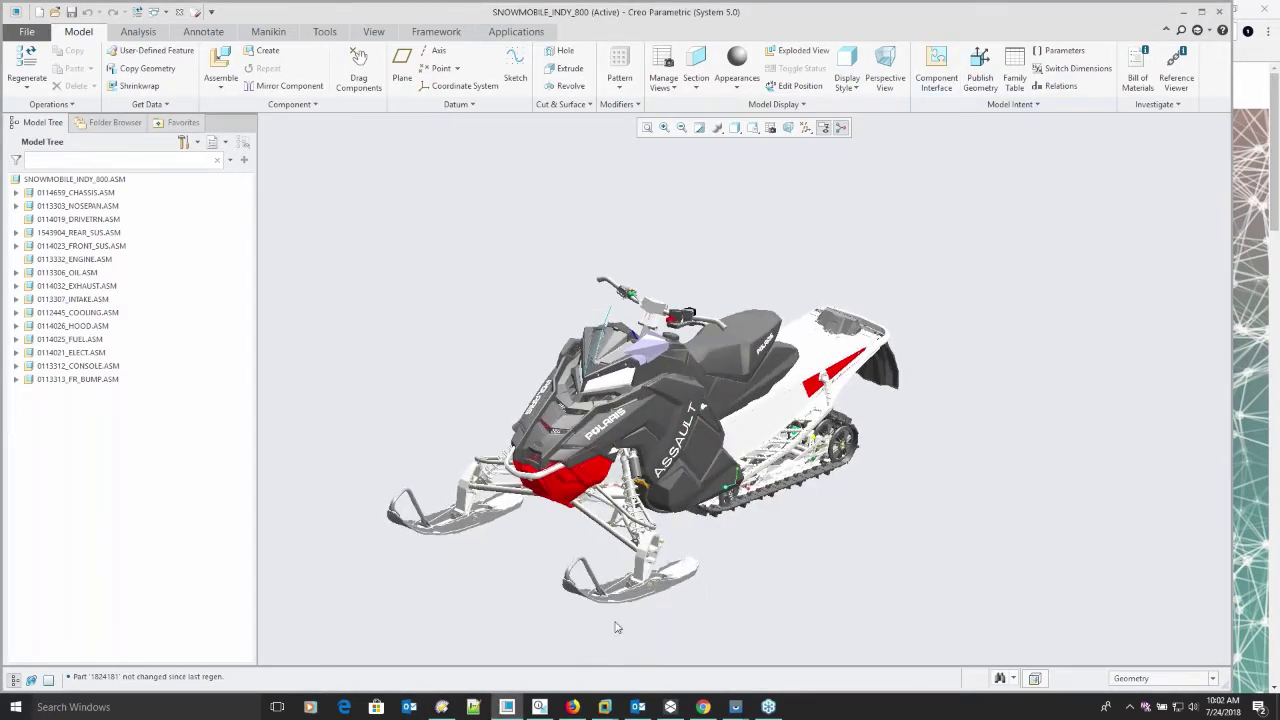
scroll(634, 628, up, 5)
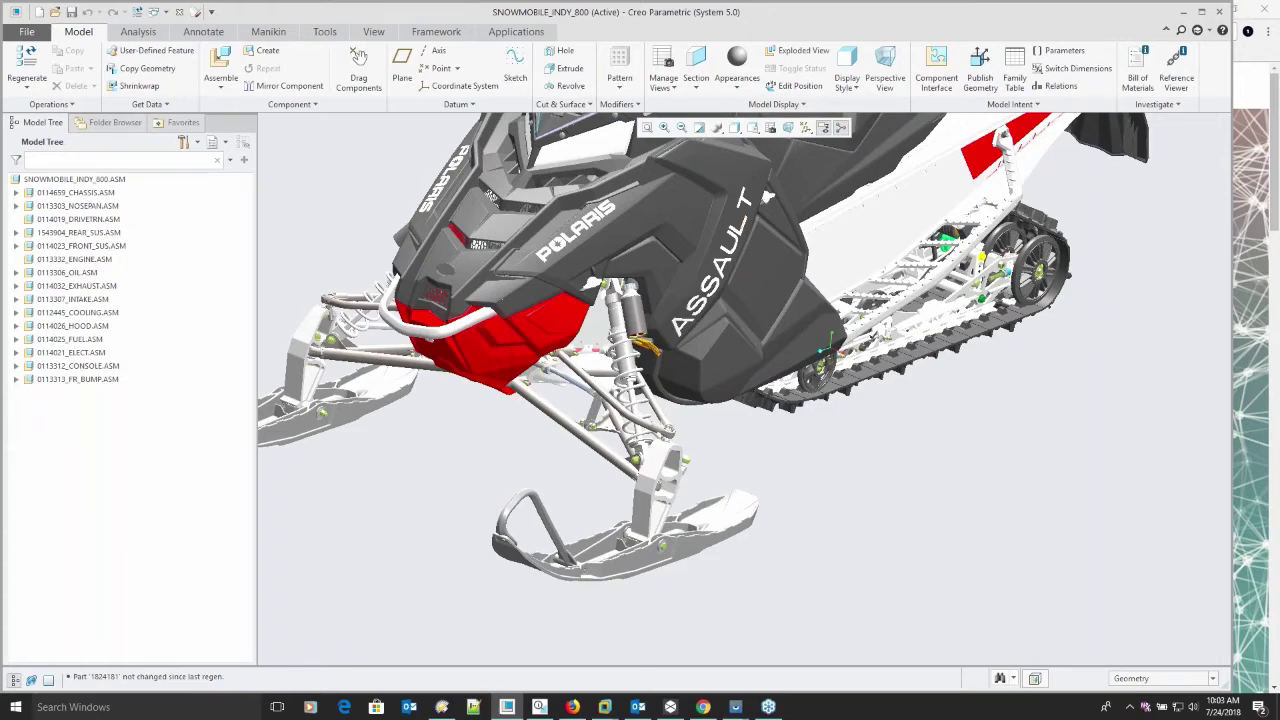
Step: Bring the mirrored phone window with the Polaris Snow Mobile experience over the model and move it back out of the way
drag(1279, 23, 757, 13)
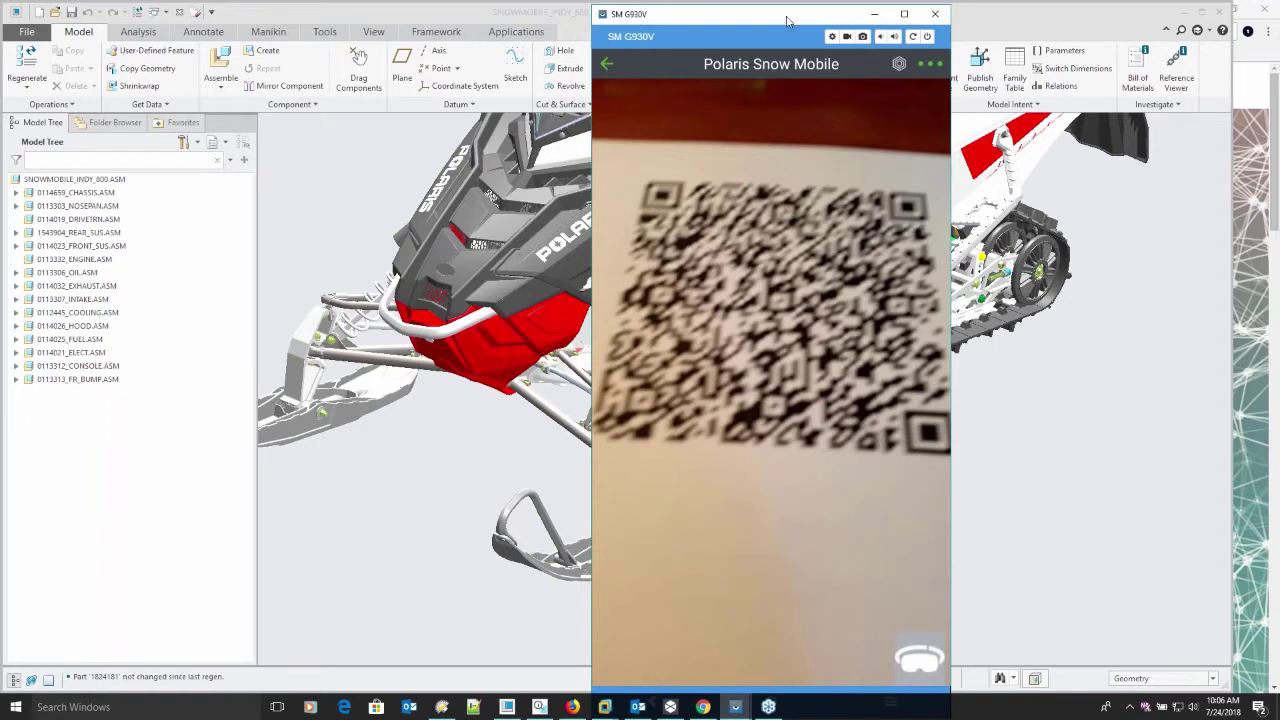
drag(802, 22, 866, 22)
click(938, 14)
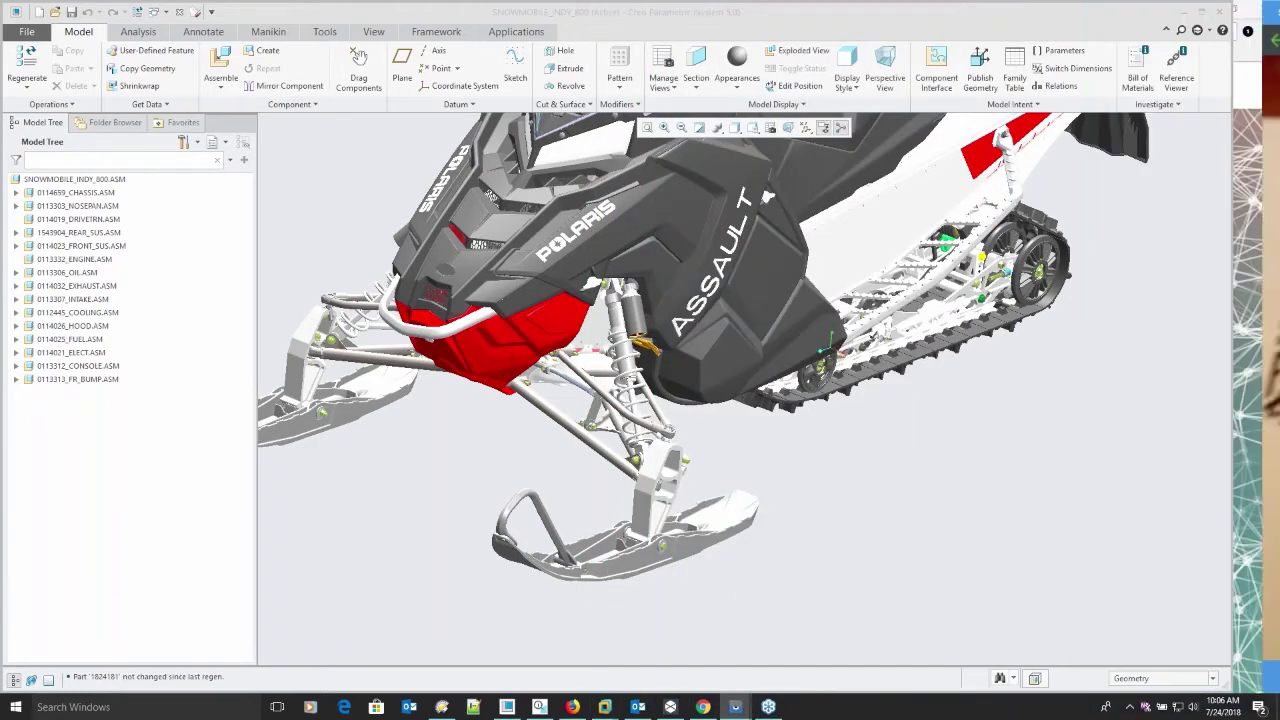
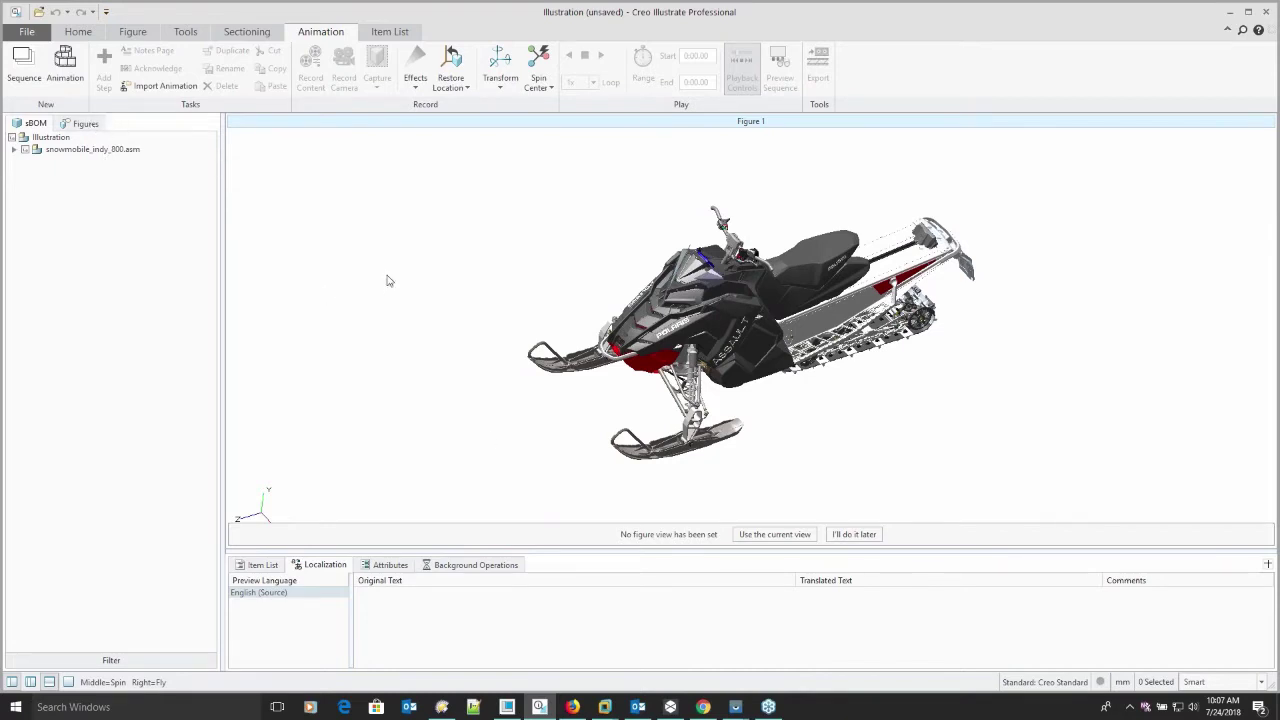
Step: In Creo Illustrate, use the current view as the view for Figure 1 and create a new sequence from that figure
click(760, 534)
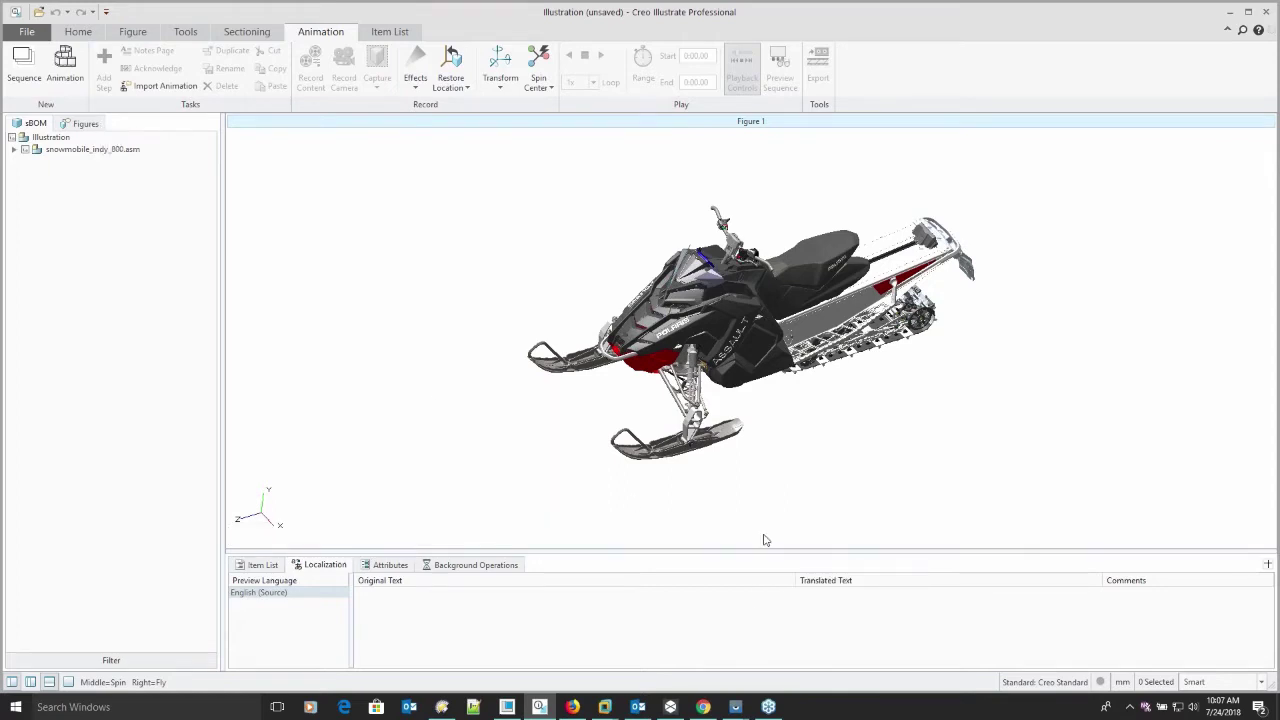
click(90, 123)
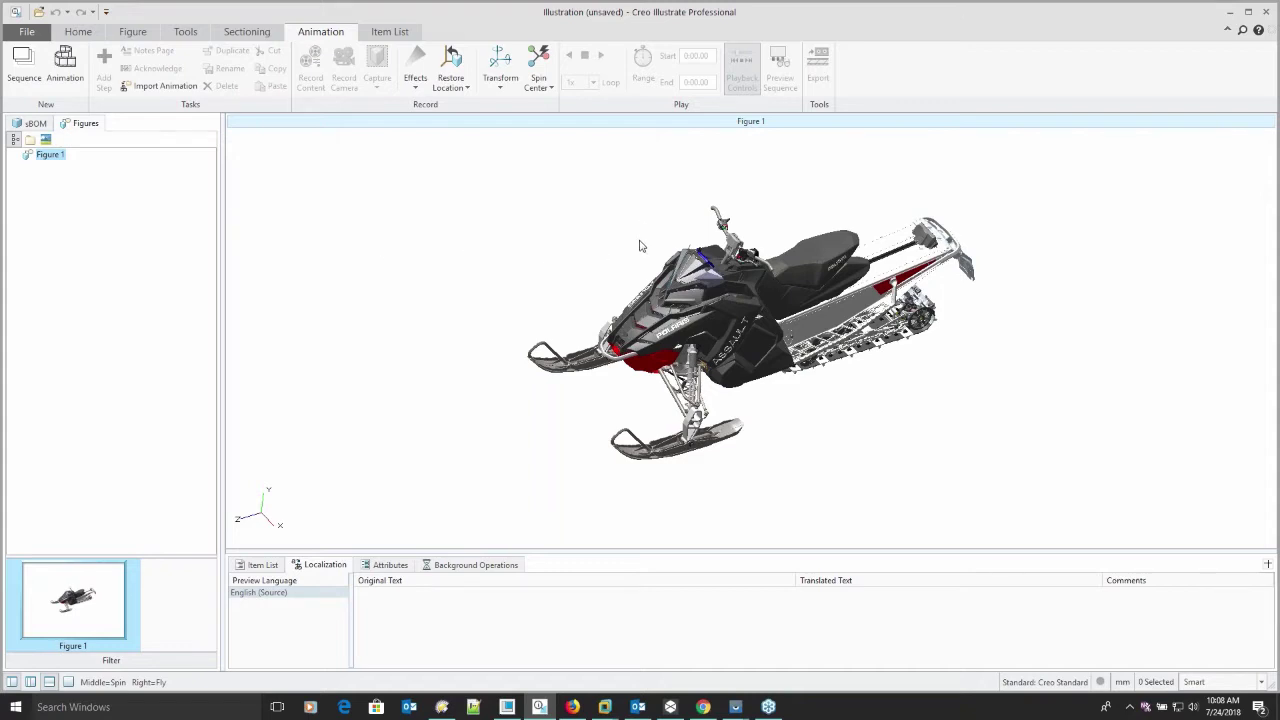
scroll(760, 435, up, 5)
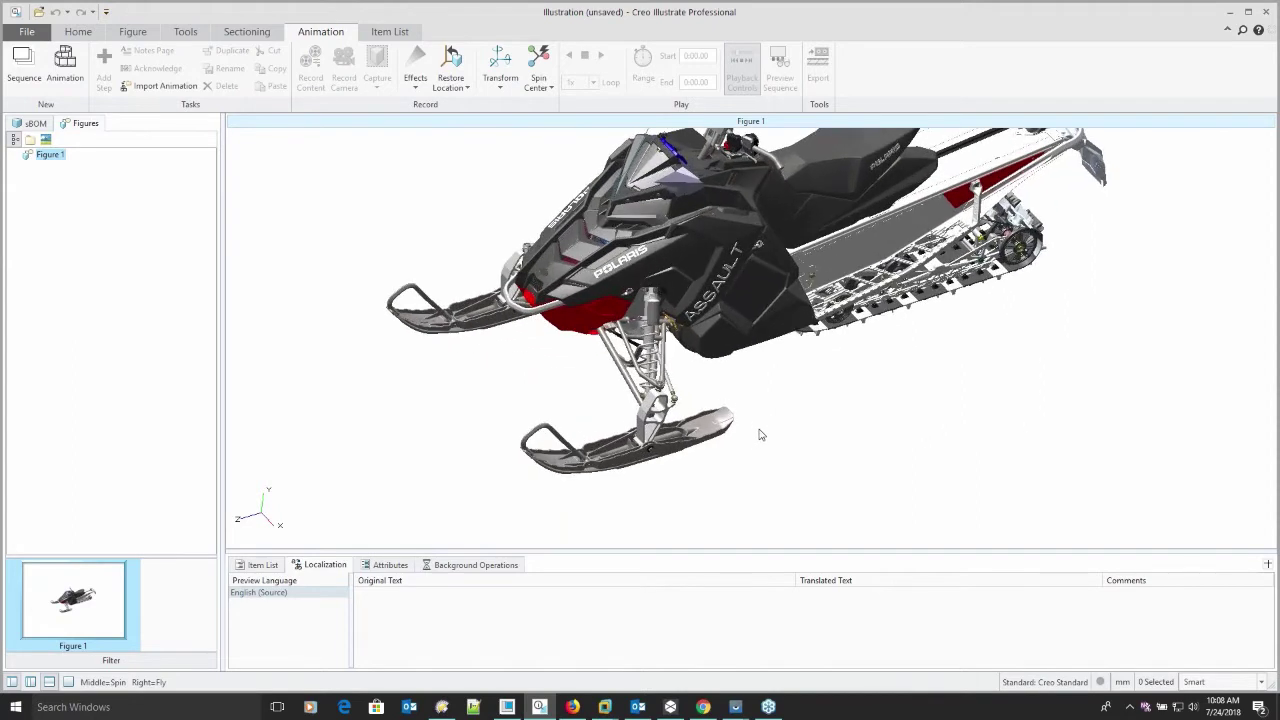
click(26, 66)
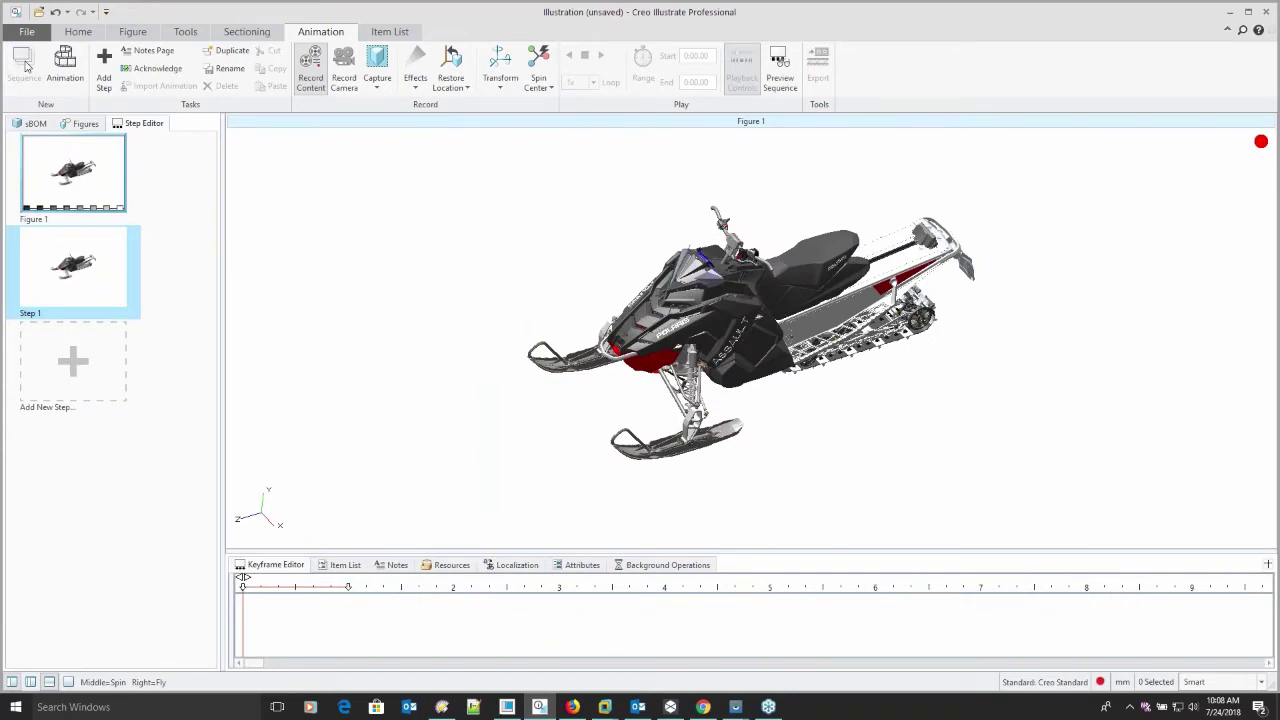
scroll(645, 466, up, 4)
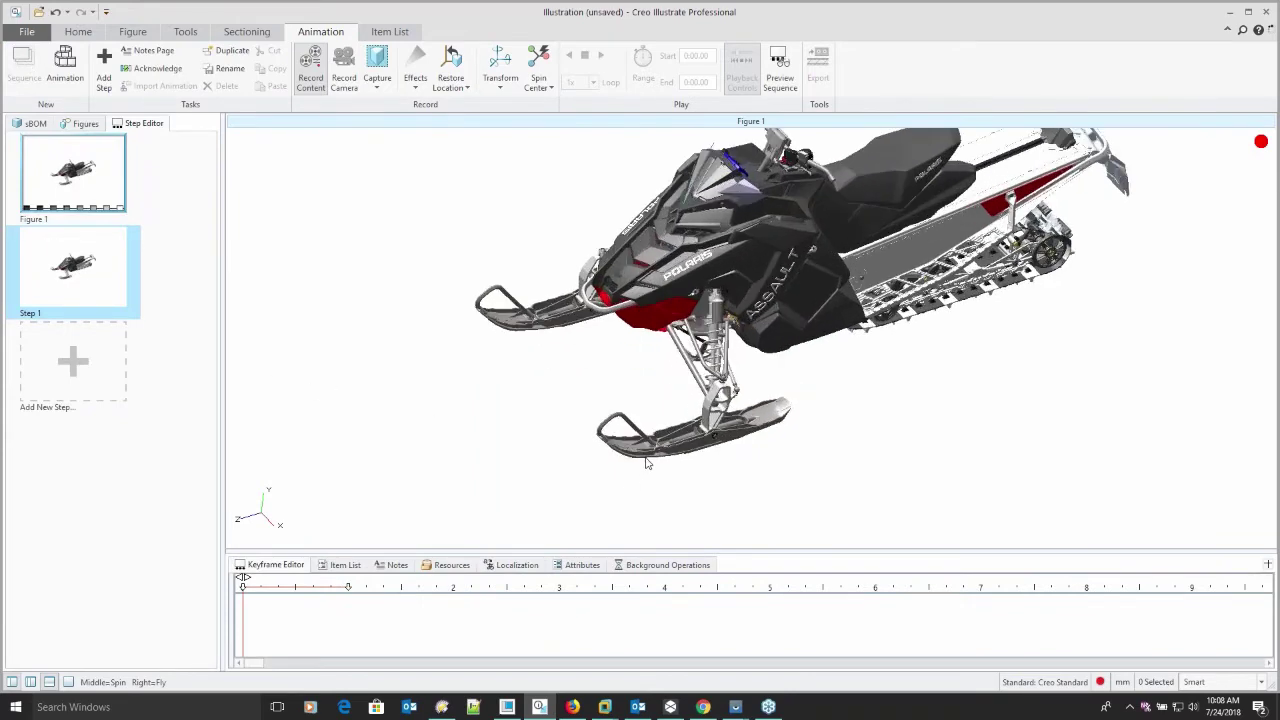
scroll(649, 458, up, 2)
scroll(655, 470, up, 3)
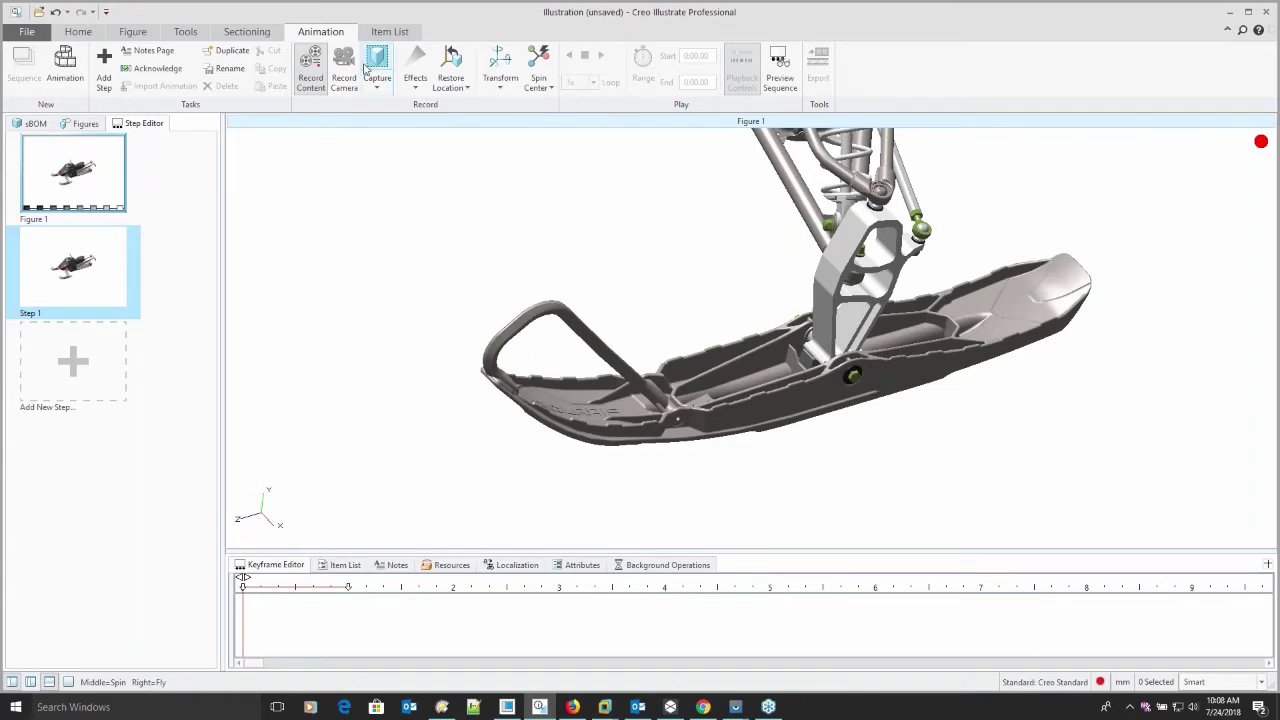
click(415, 89)
click(351, 223)
scroll(519, 395, up, 3)
scroll(519, 390, up, 2)
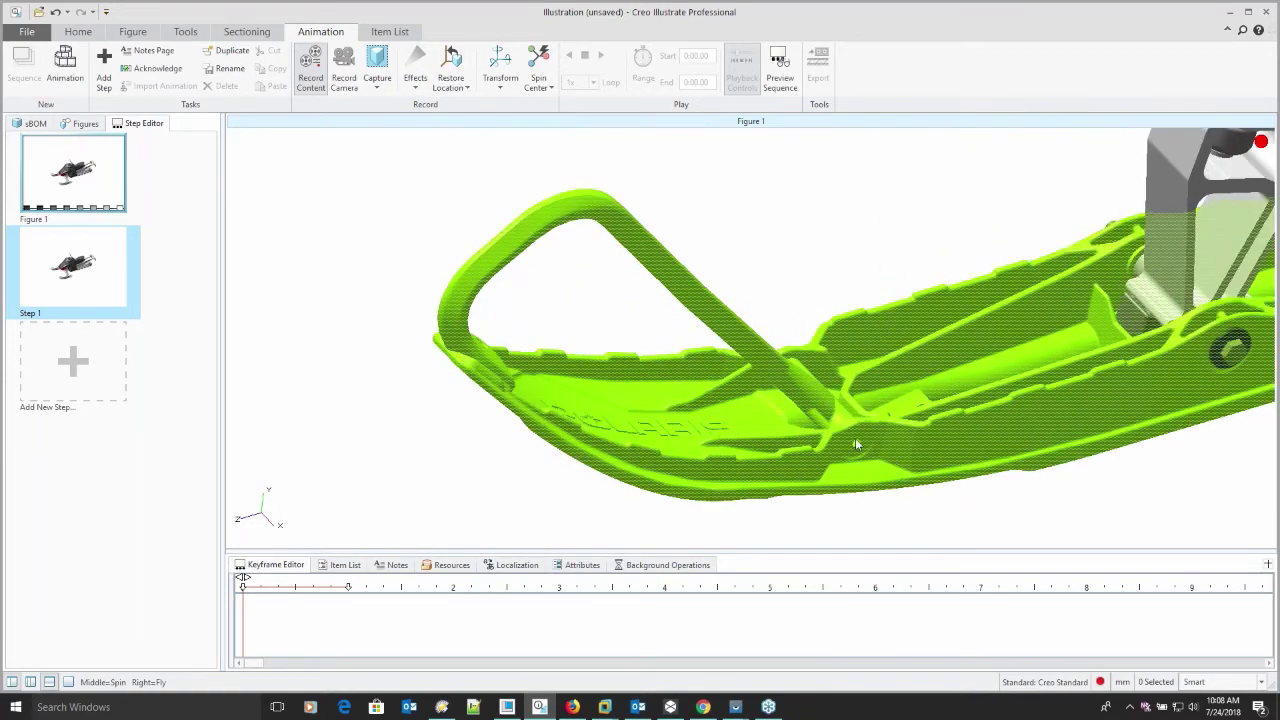
click(858, 443)
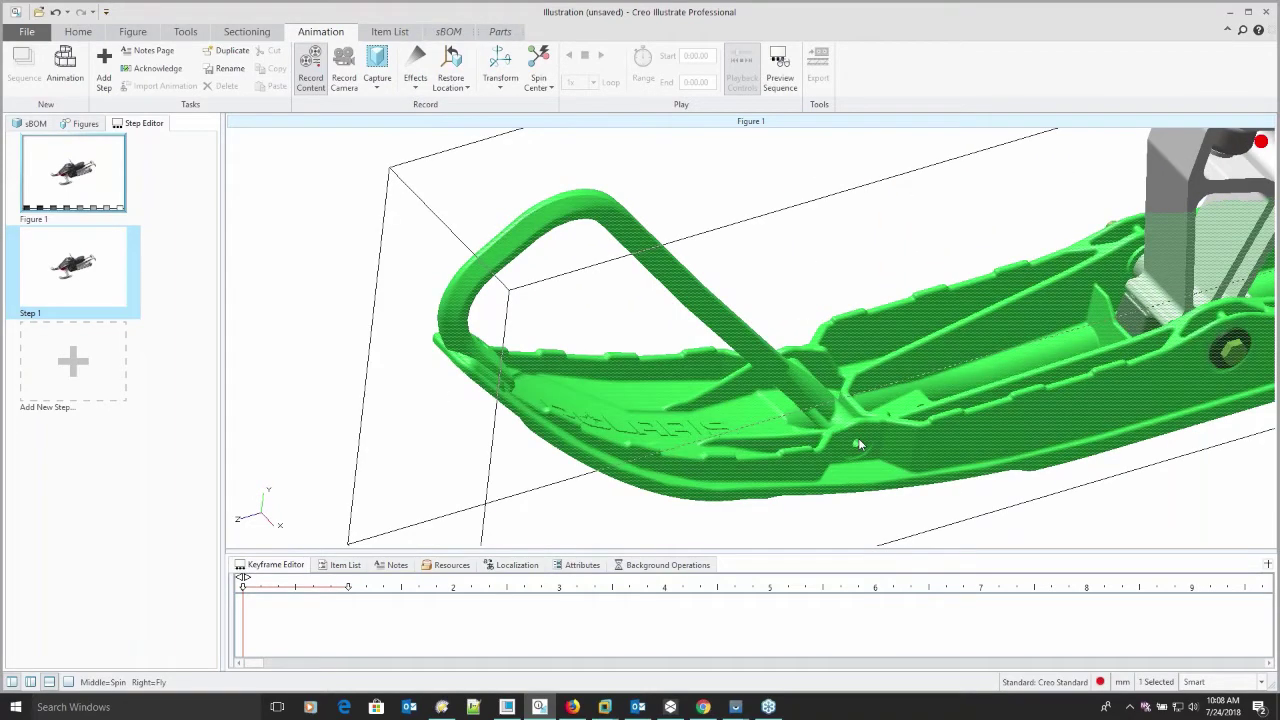
scroll(855, 440, down, 2)
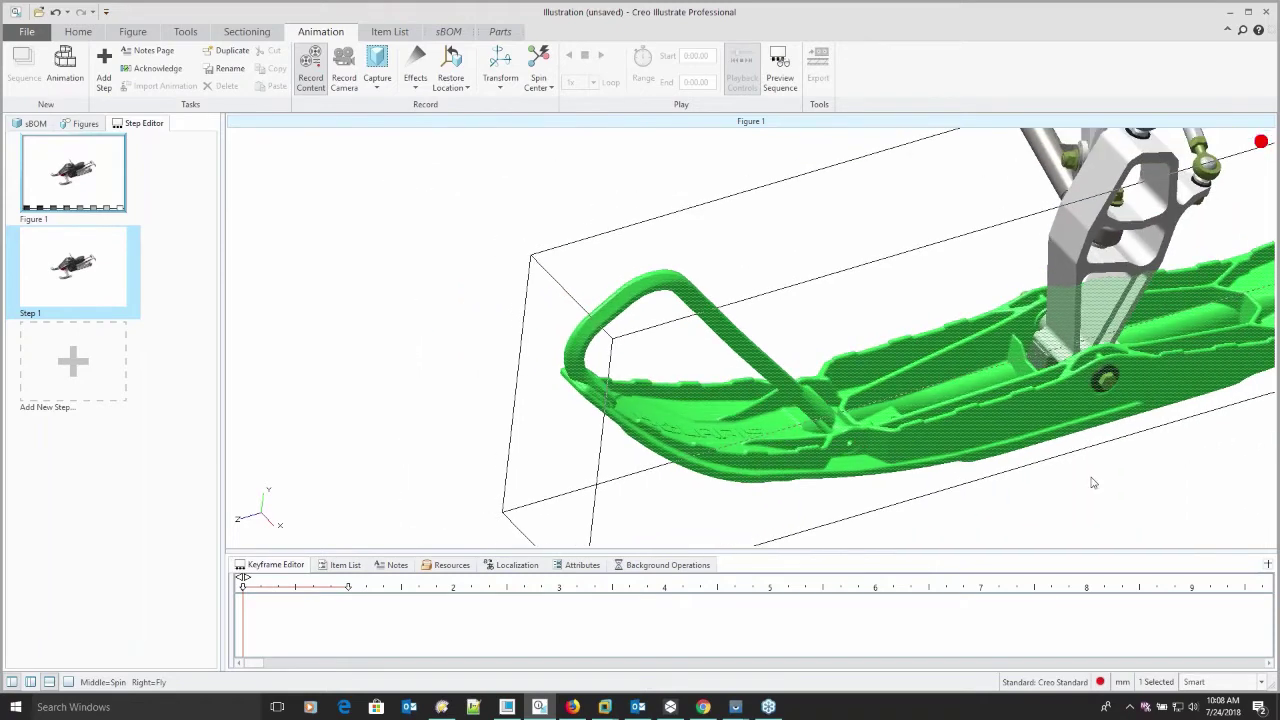
scroll(1093, 483, down, 1)
click(1095, 470)
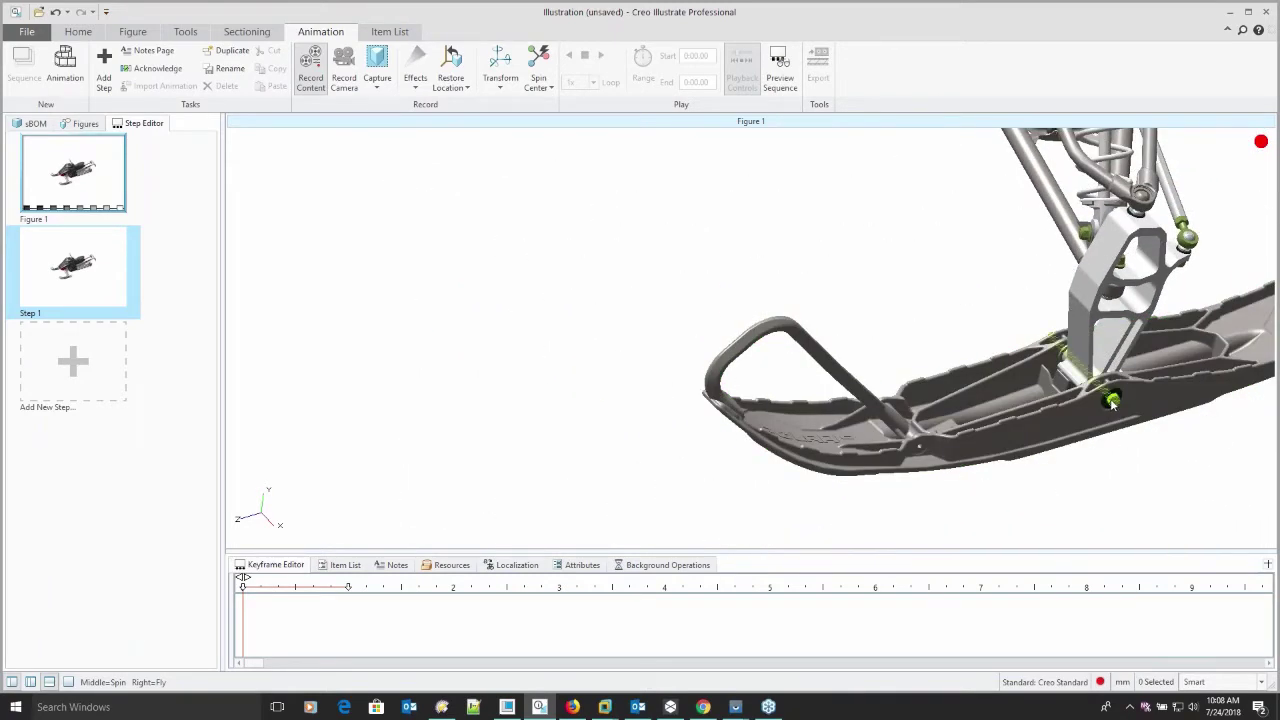
Step: Add a green color effect (red 0, green 255, blue 0) to the bolt that fastens the front ski to its spindle
click(1112, 402)
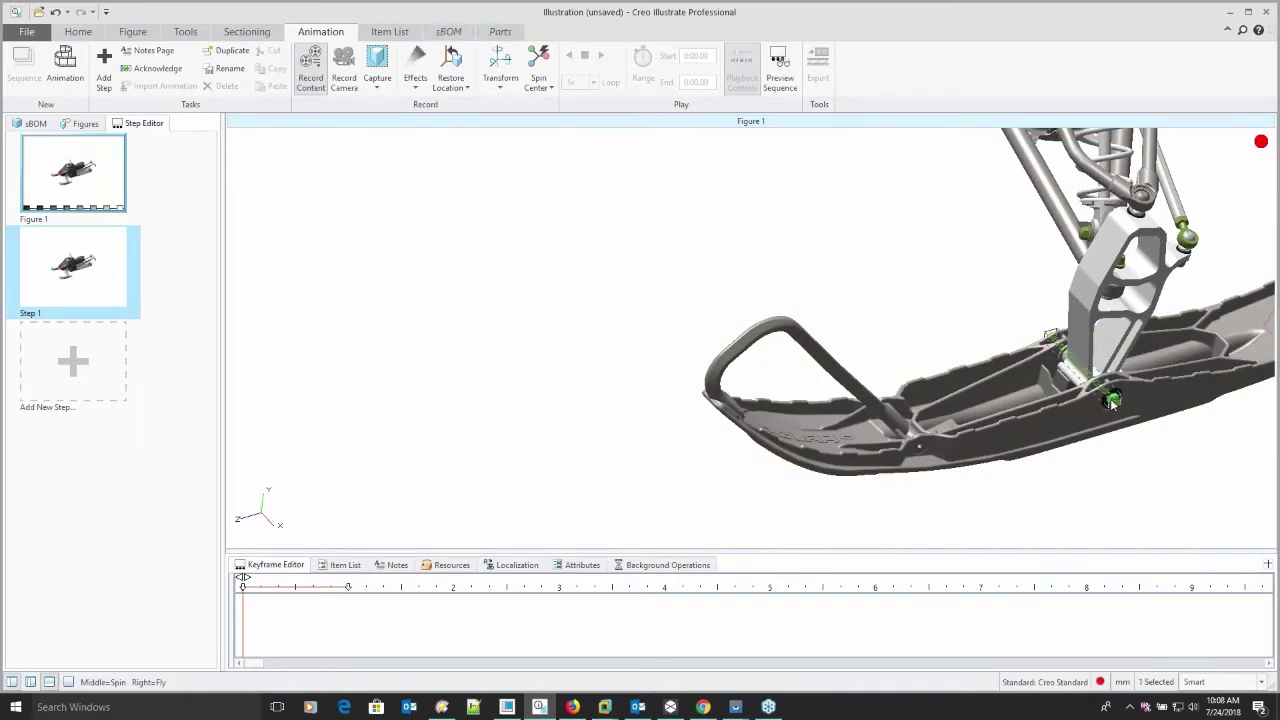
click(418, 86)
click(432, 205)
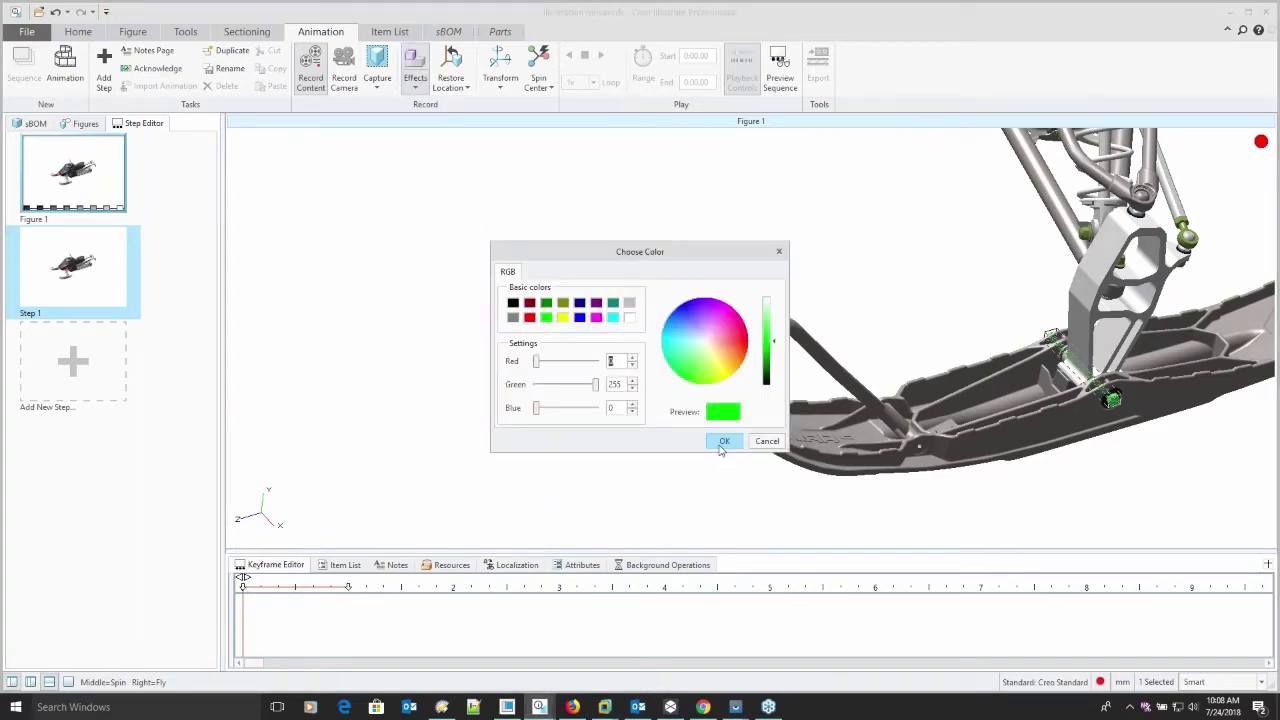
click(724, 441)
Step: Record moving the bolt about 687 mm outward along its own axis, clear of the ski, with Transform
scroll(684, 258, down, 4)
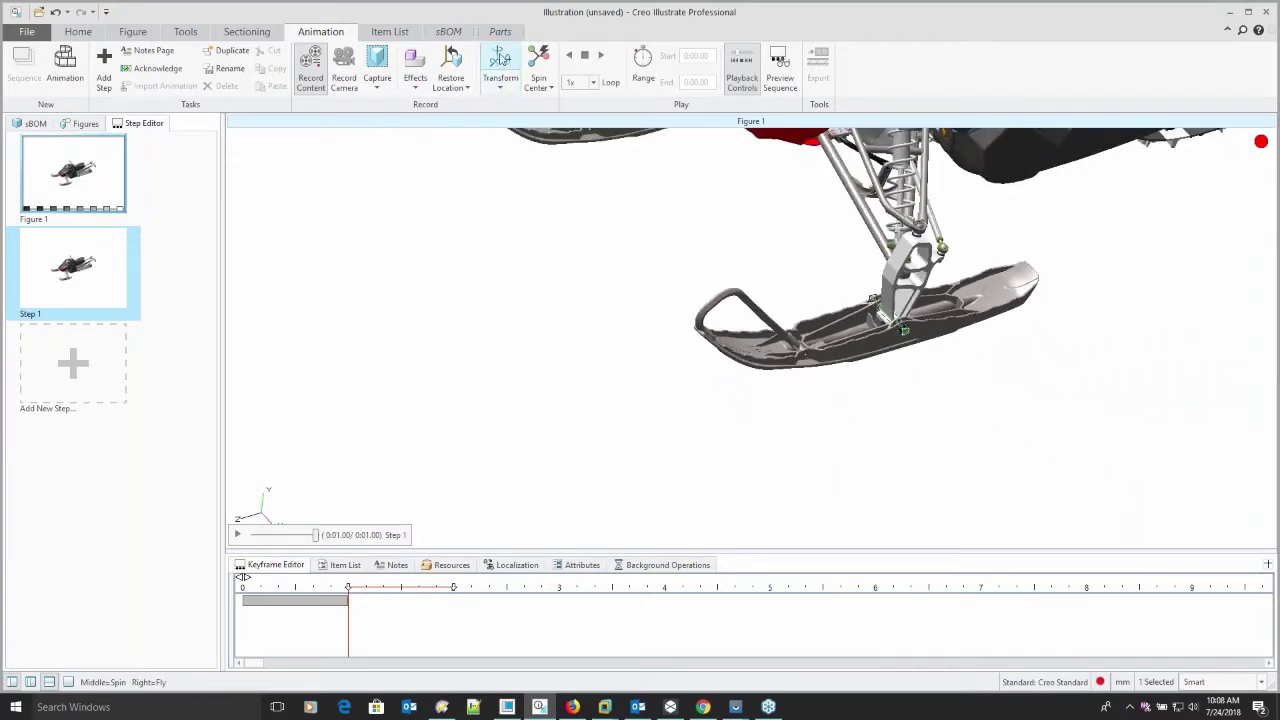
click(500, 60)
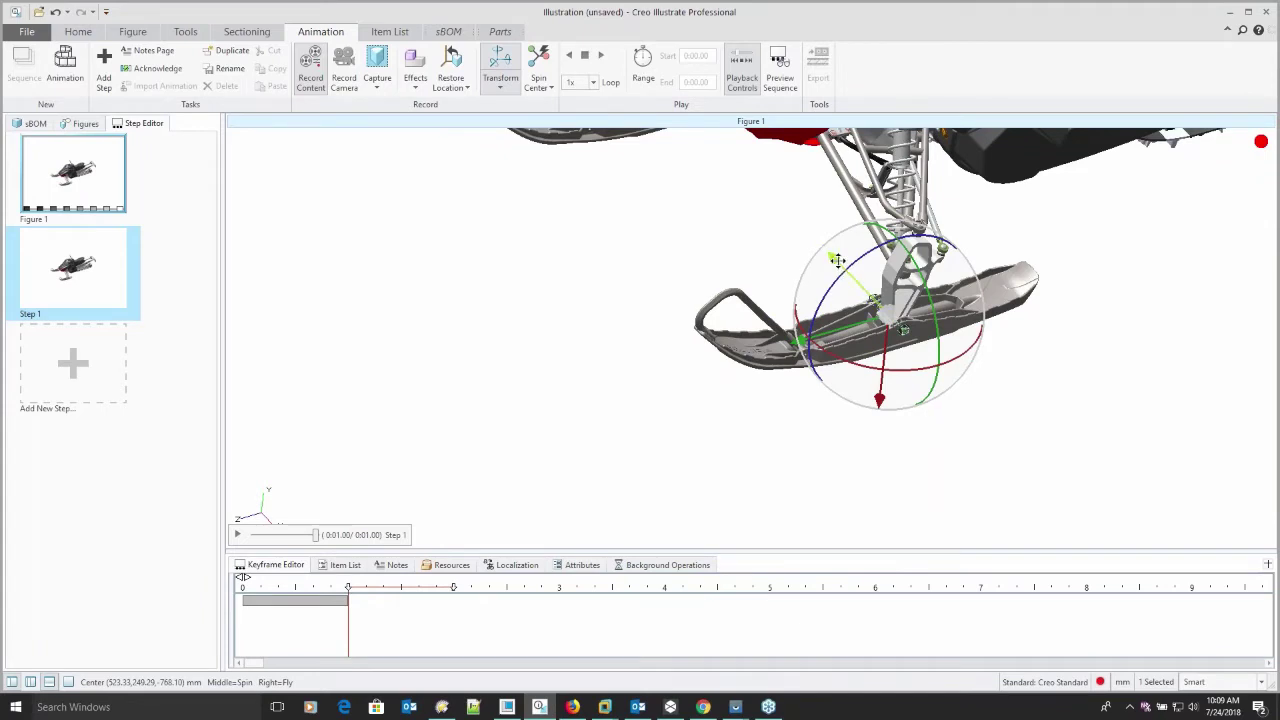
drag(836, 260, 974, 409)
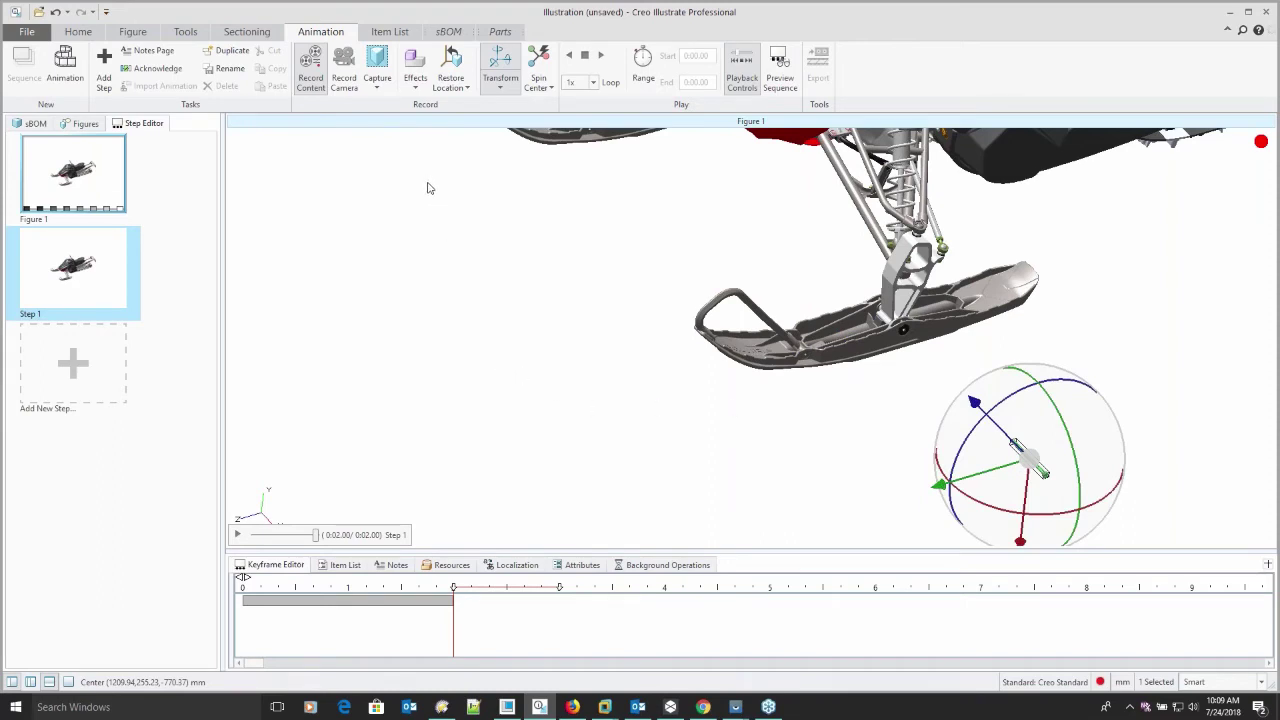
Step: Add a Fade Out effect to the removed bolt in Step 1 and clear the selection
click(423, 90)
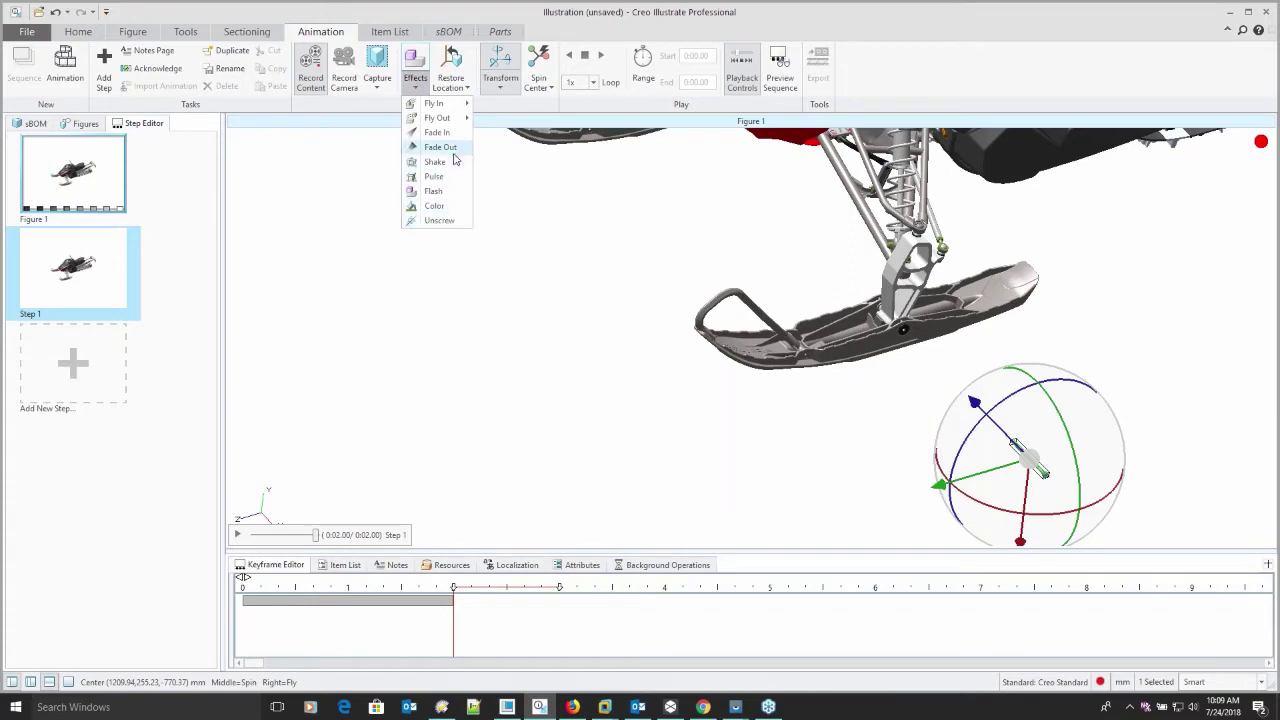
click(452, 150)
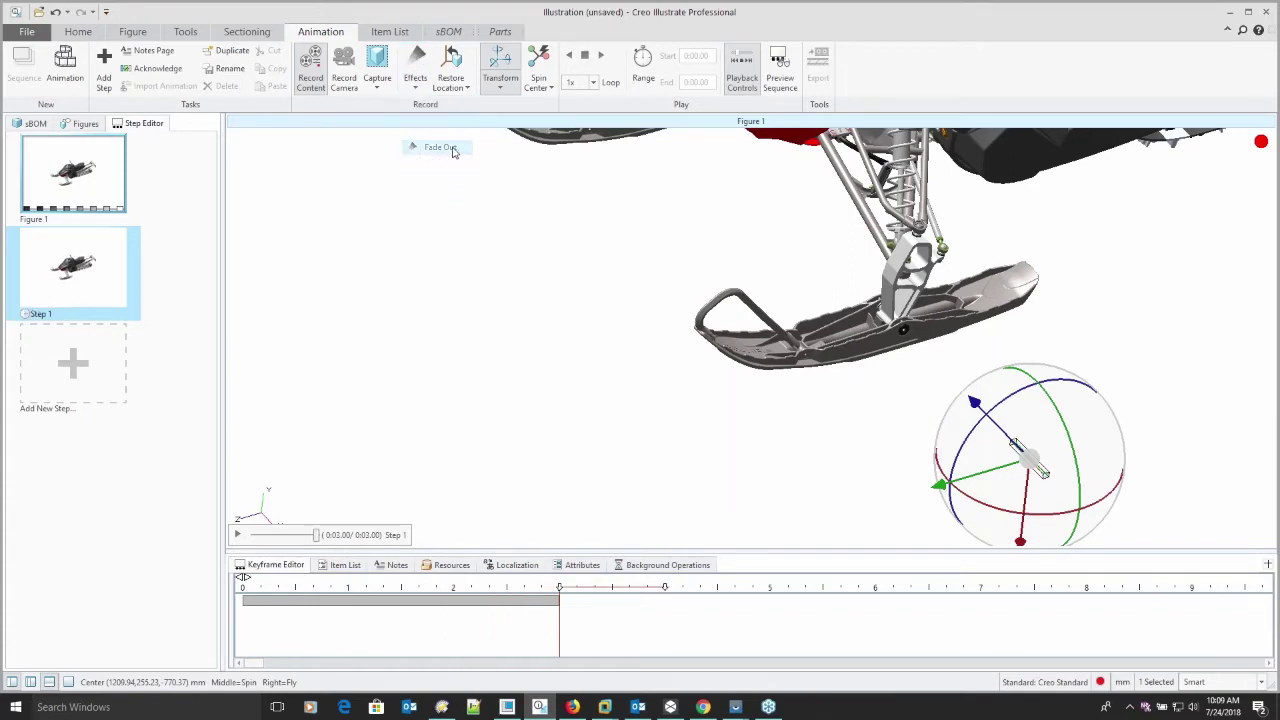
click(843, 440)
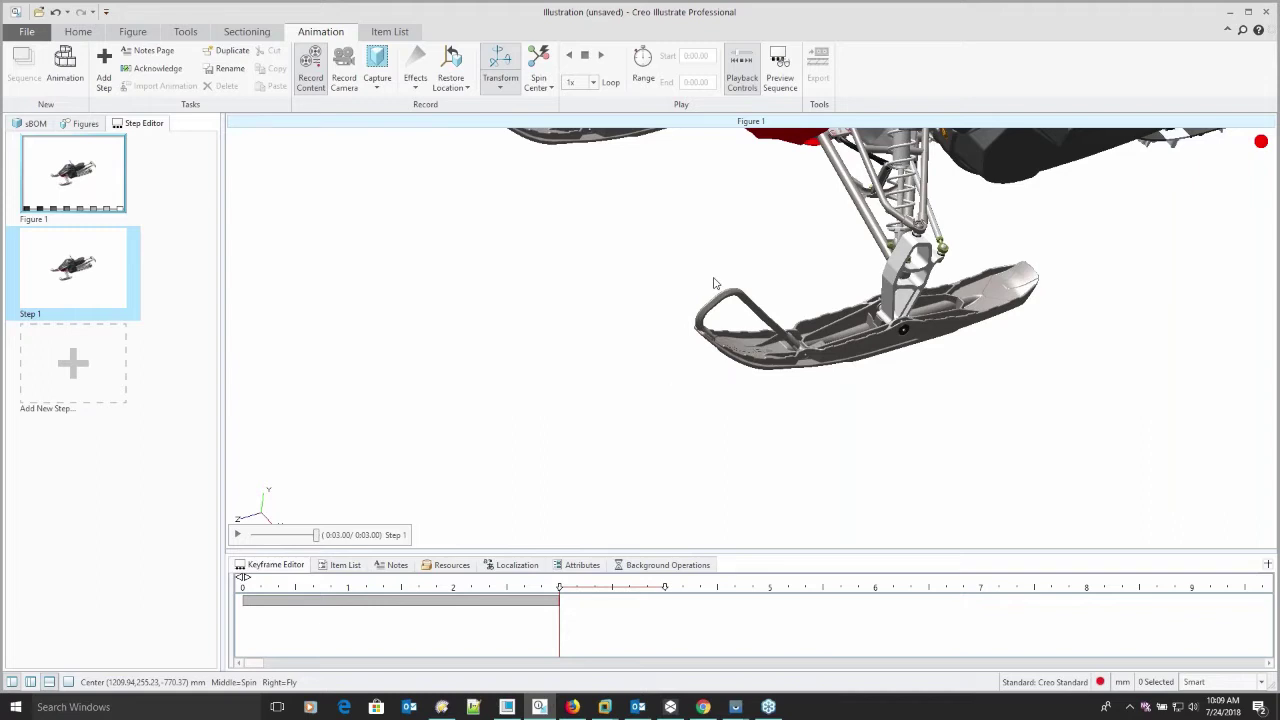
Step: Add a second step to the sequence with no part selected
click(887, 344)
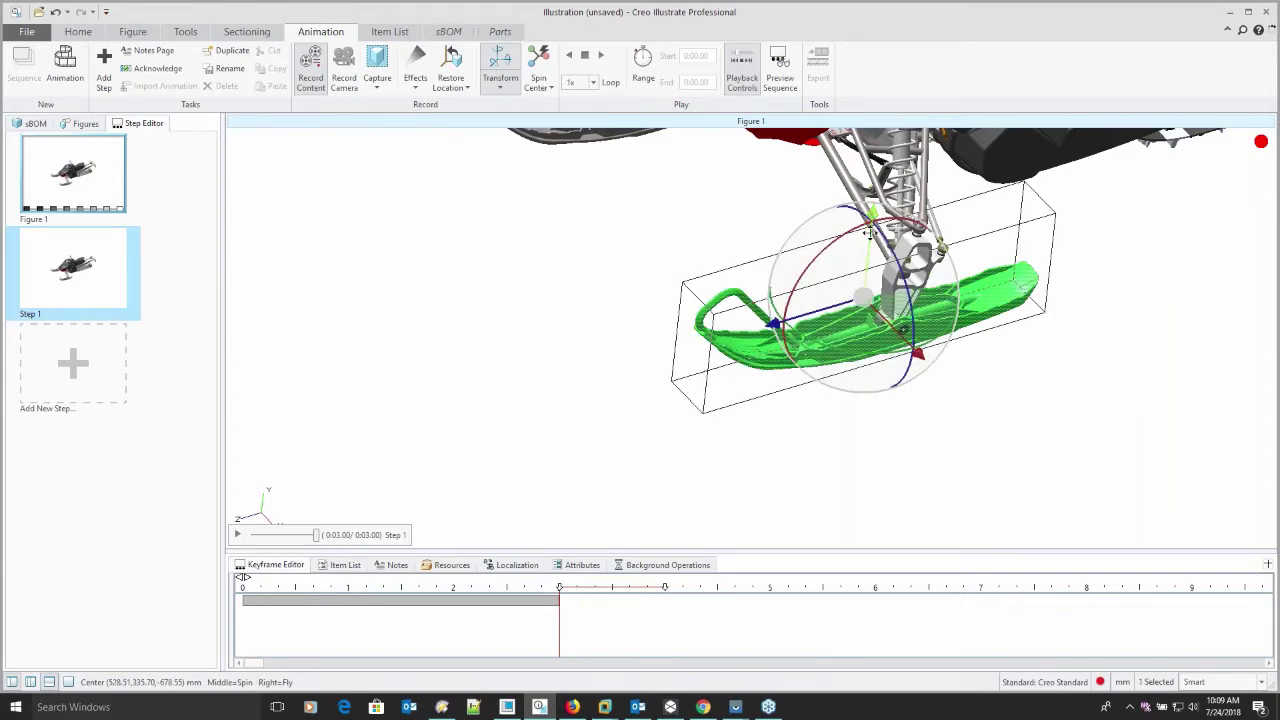
click(305, 295)
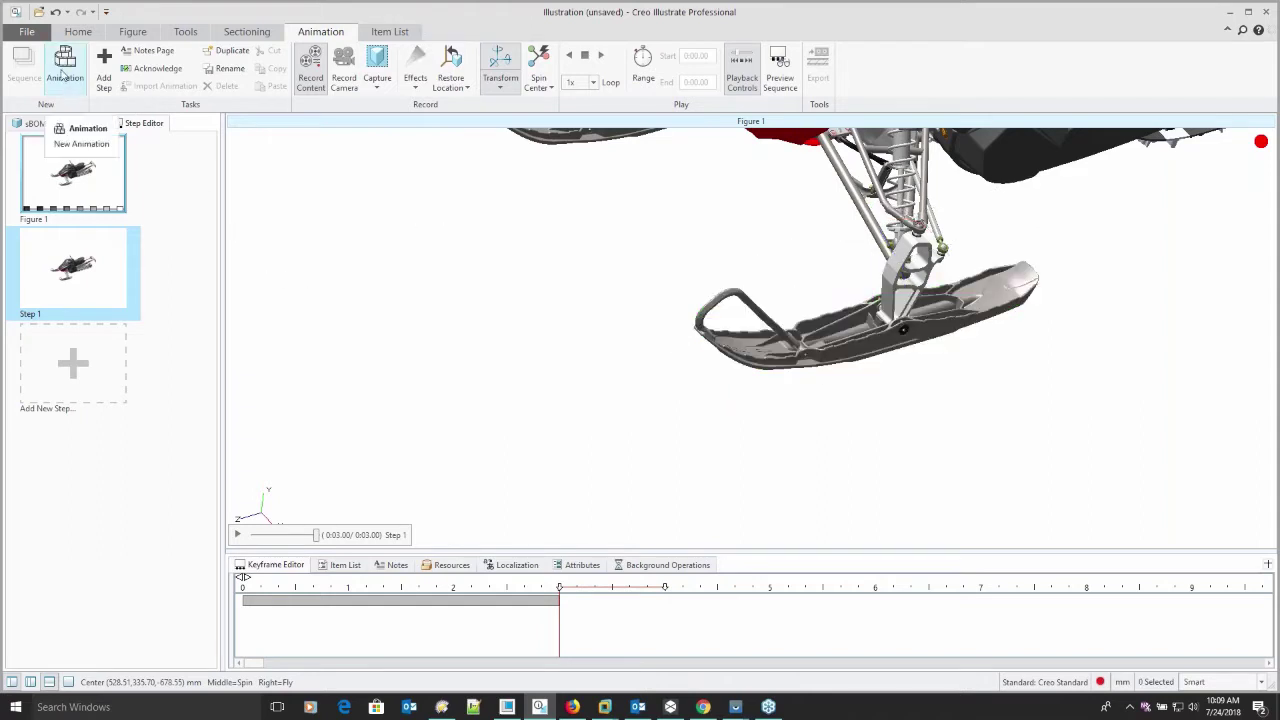
click(104, 60)
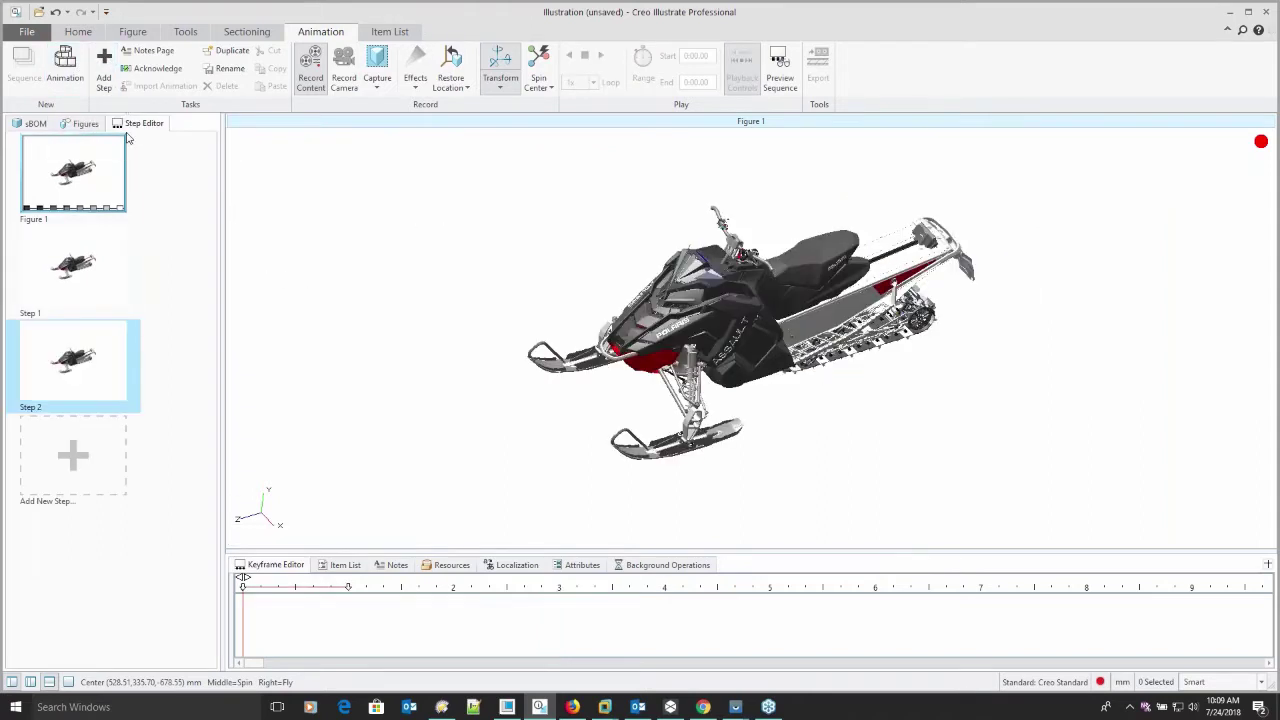
Step: Add a Pulse effect to the front ski in Step 2
scroll(680, 478, up, 5)
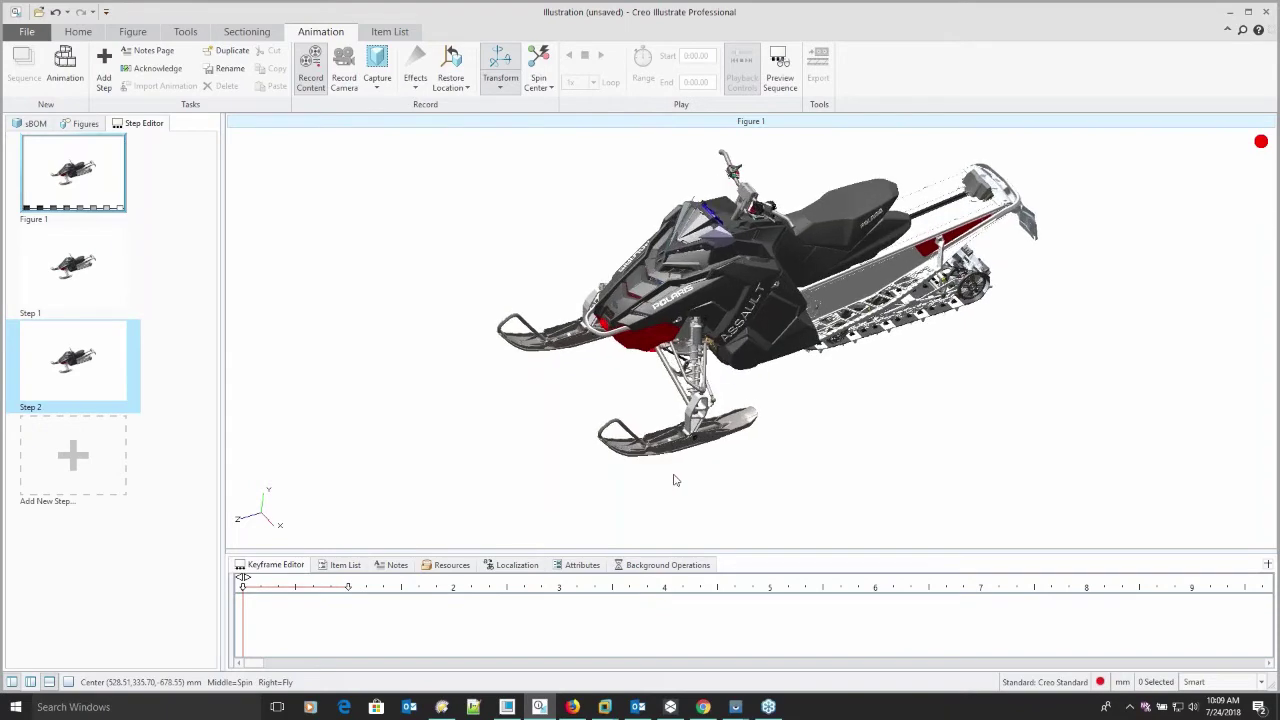
scroll(675, 480, up, 2)
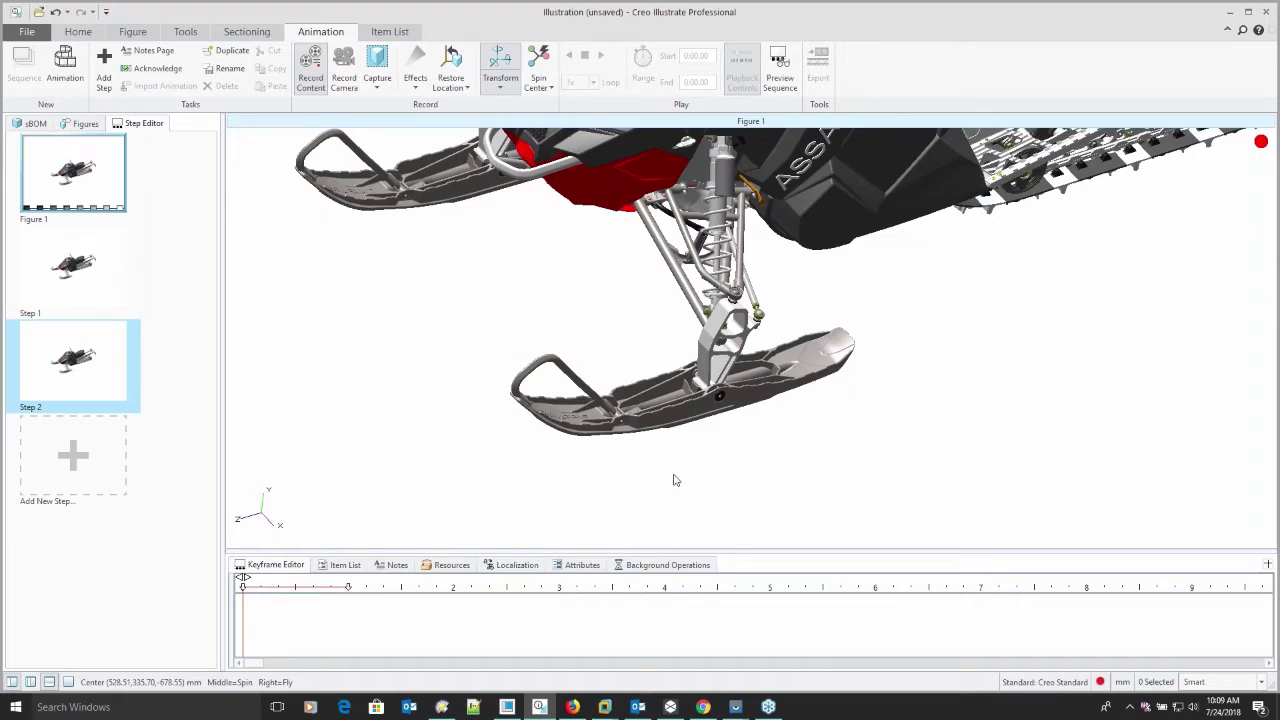
click(705, 420)
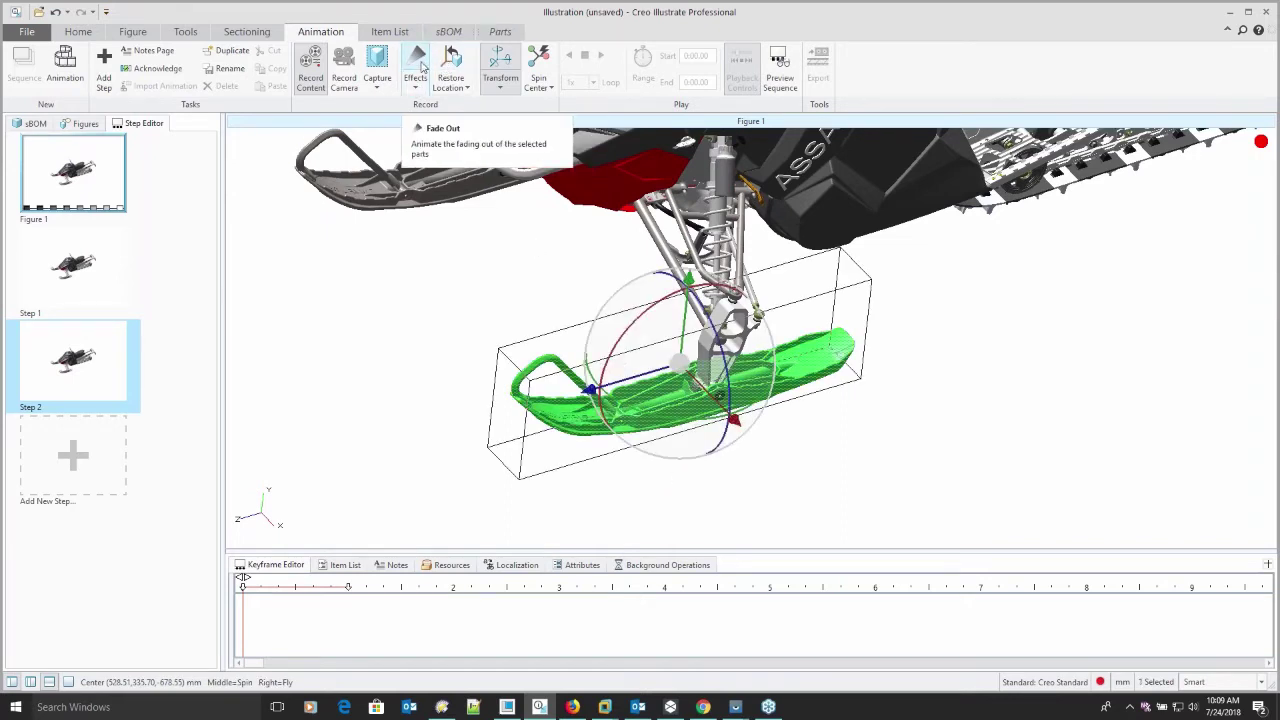
click(417, 65)
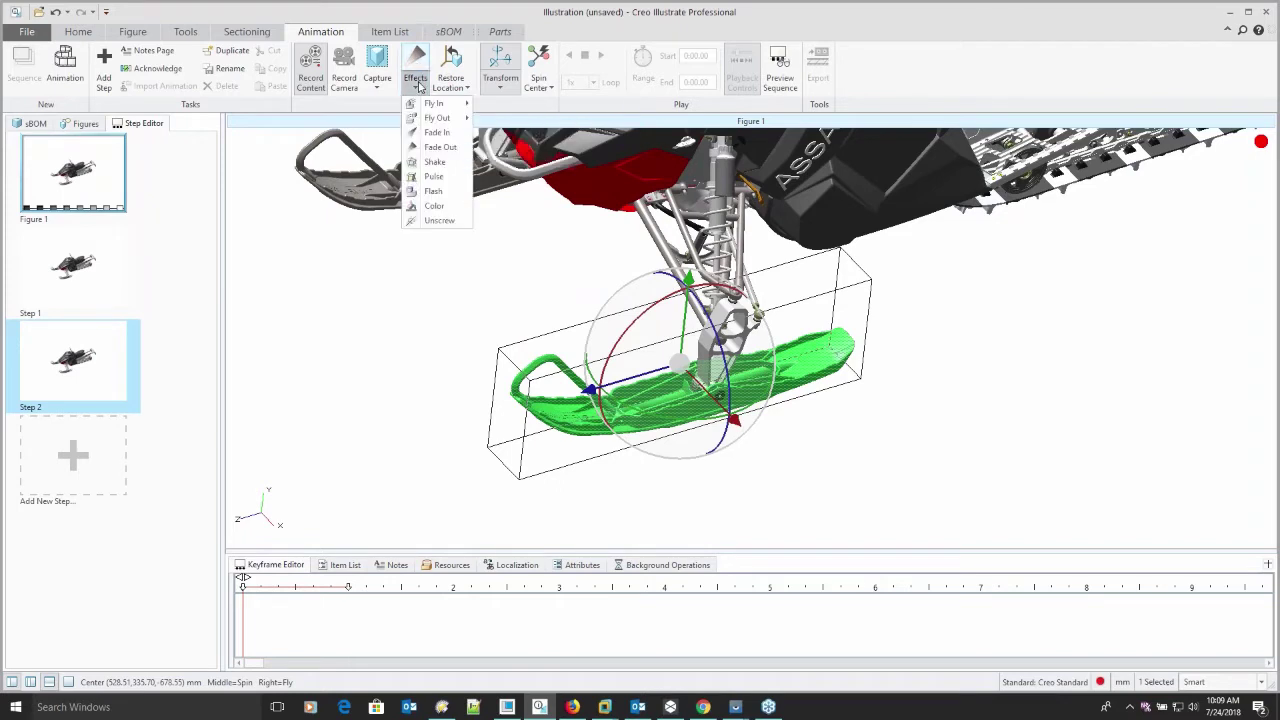
click(447, 178)
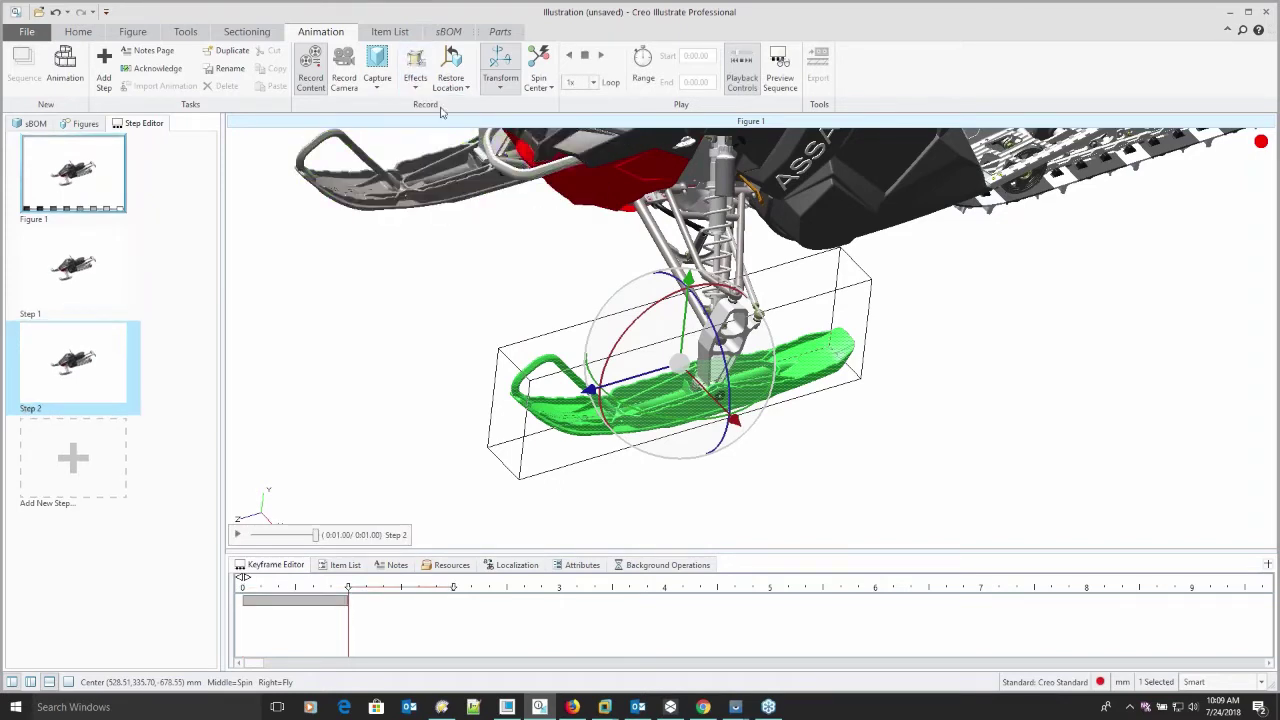
Step: Record moving the ski about 373 mm straight down from the spindle with Transform in Step 2 and clear the selection
click(500, 62)
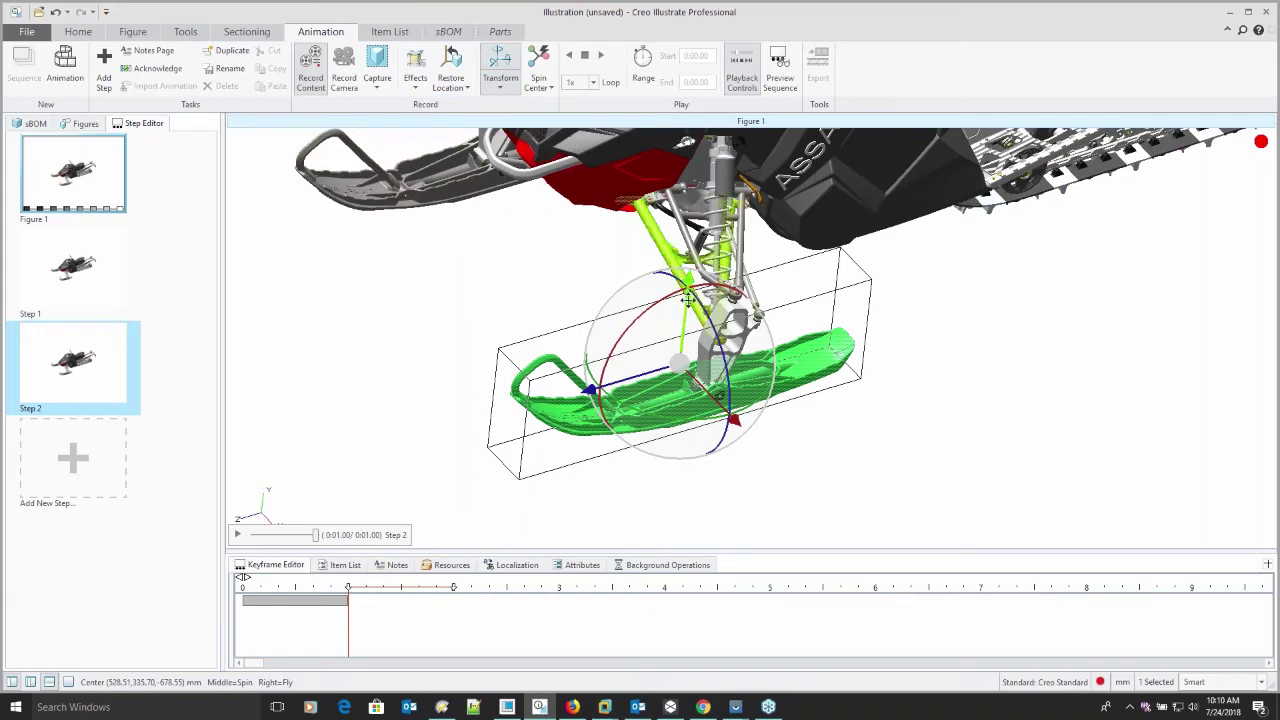
drag(688, 298, 668, 414)
click(572, 326)
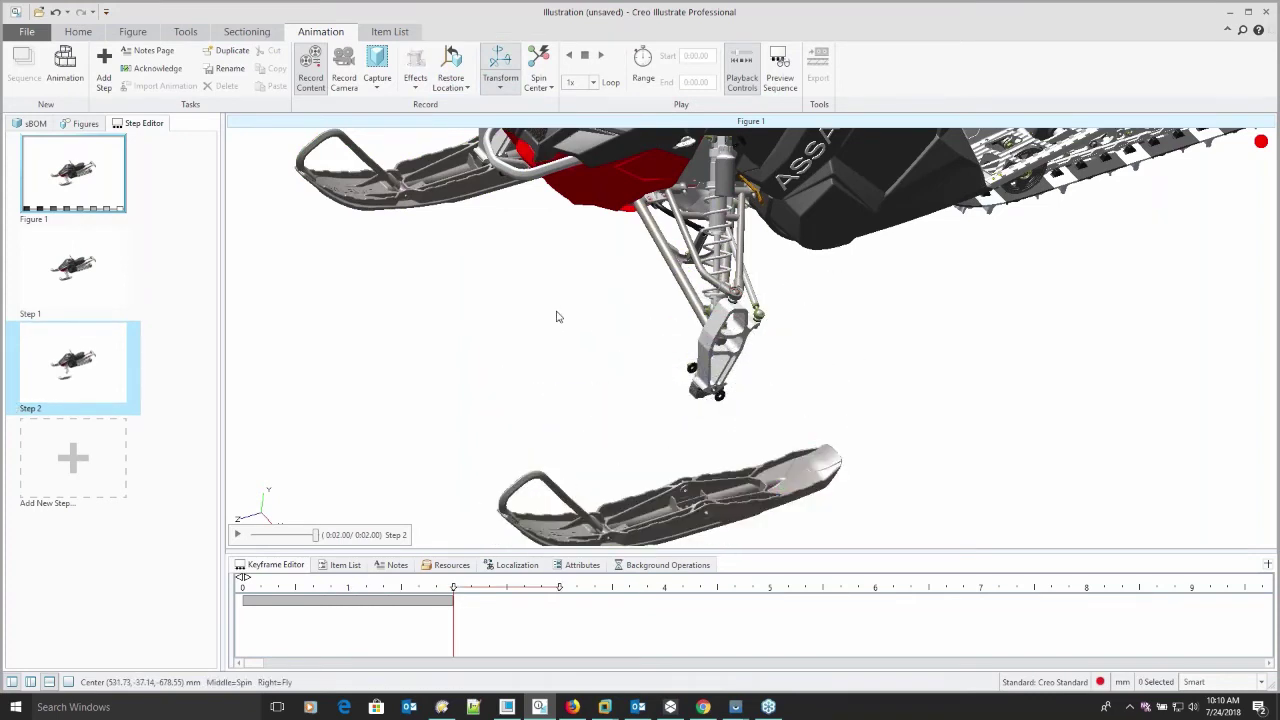
Step: Capture a keyframe of the lowered front ski in Step 2 and add a Fade Out effect to the ski
click(739, 494)
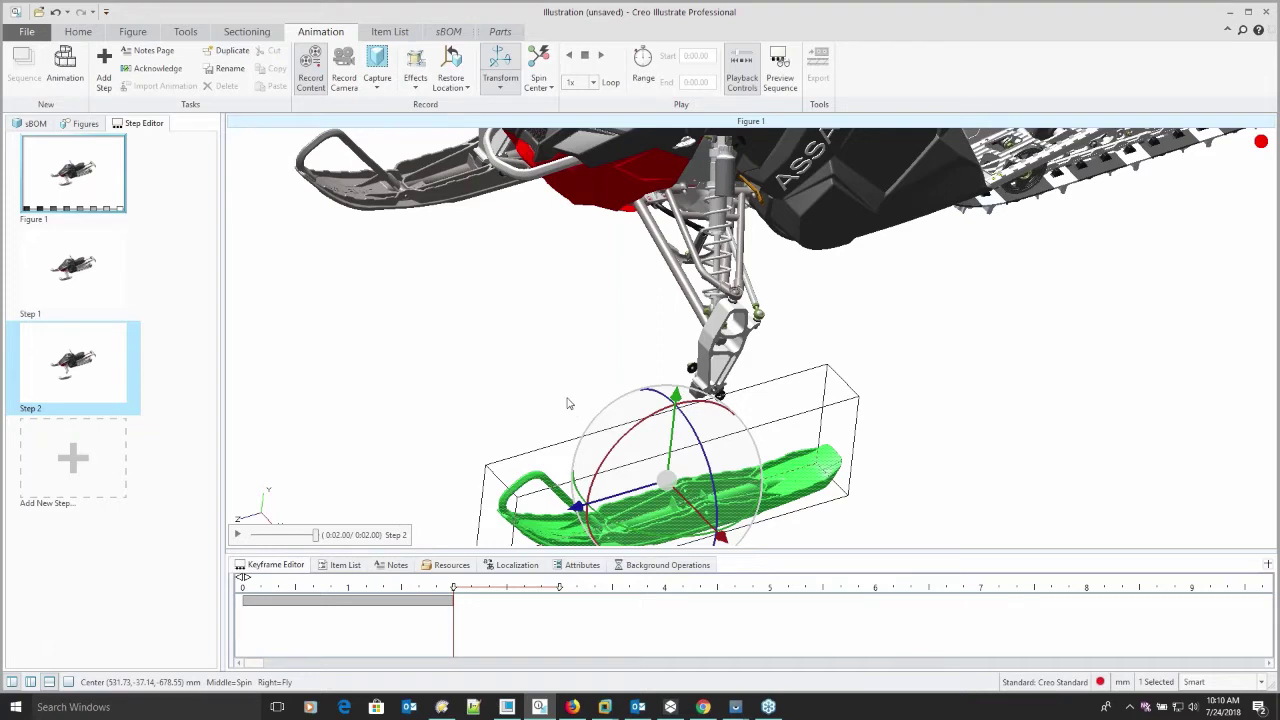
click(381, 66)
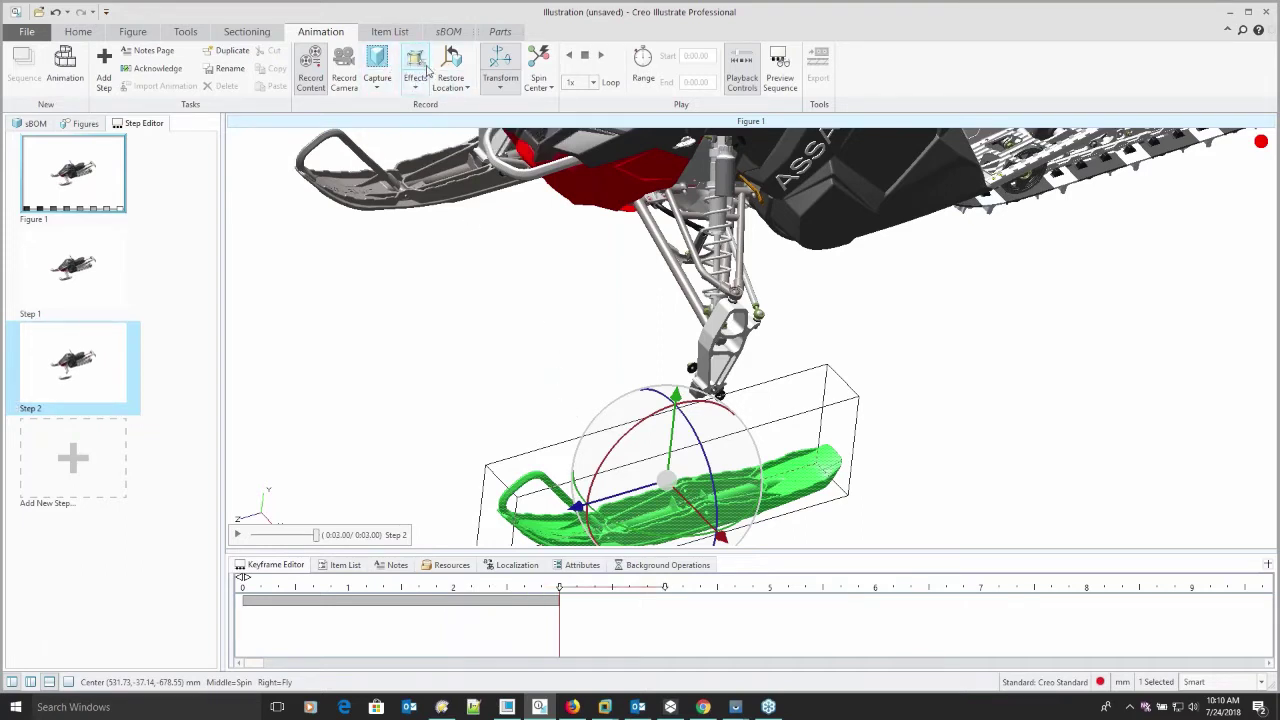
click(416, 84)
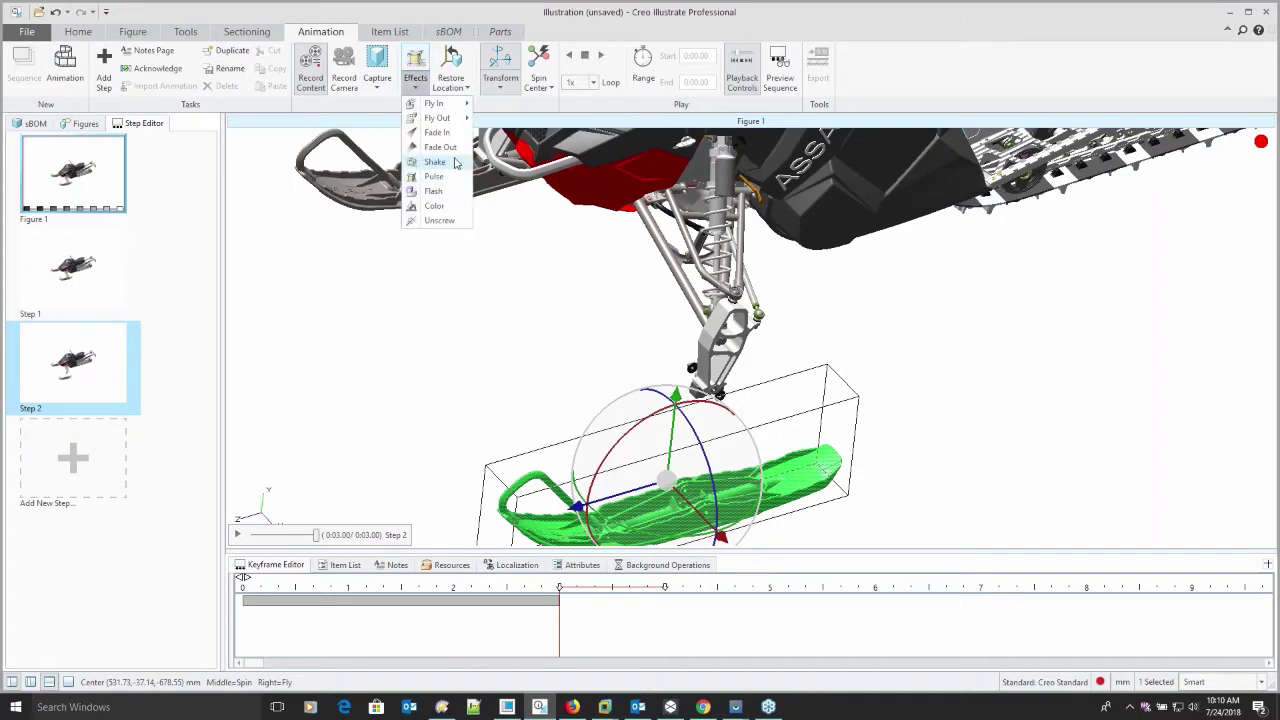
click(440, 147)
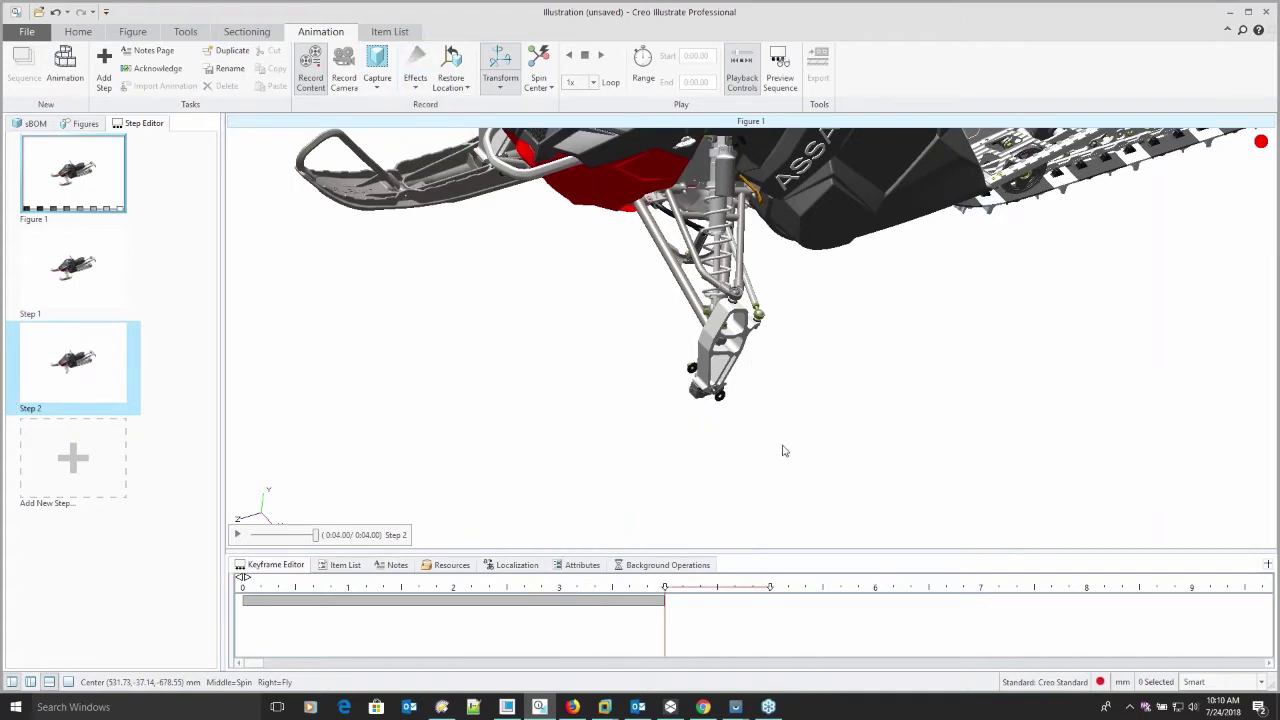
Step: Expand snowmobile_indy_800.asm in the sBOM, highlight 0114659_CHASSIS.ASM in the model and clear the selection
click(33, 124)
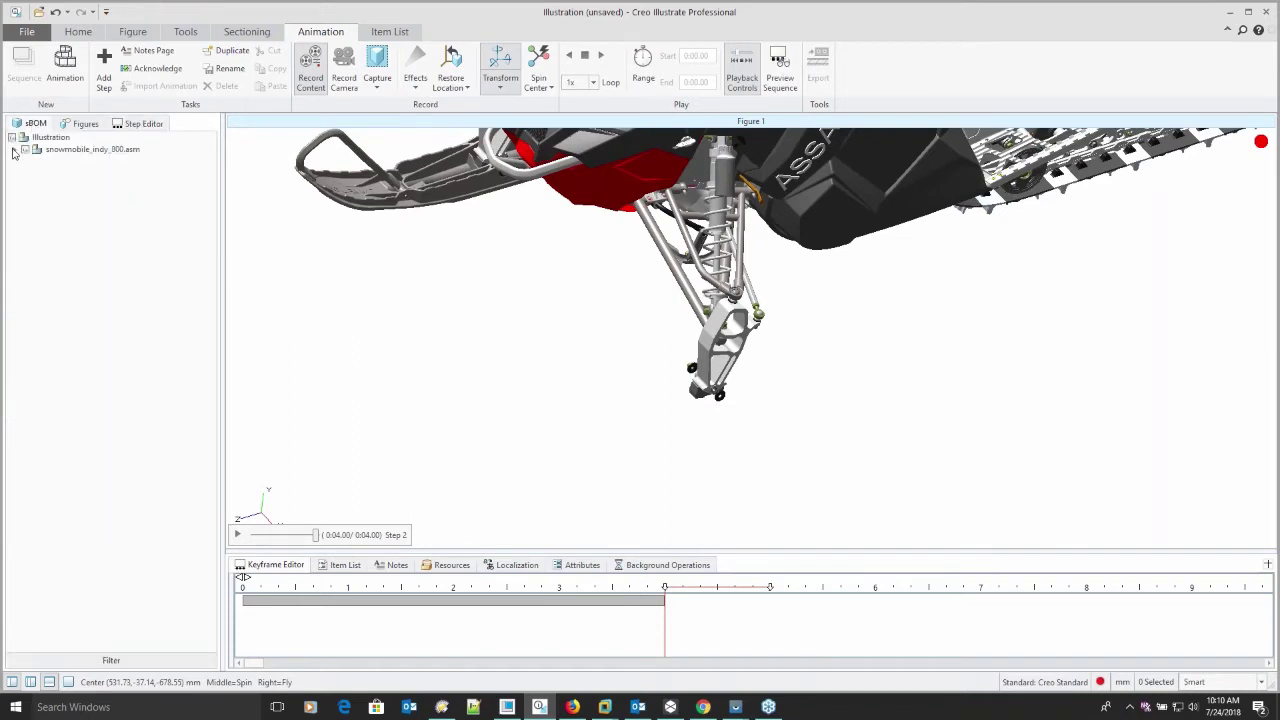
click(13, 150)
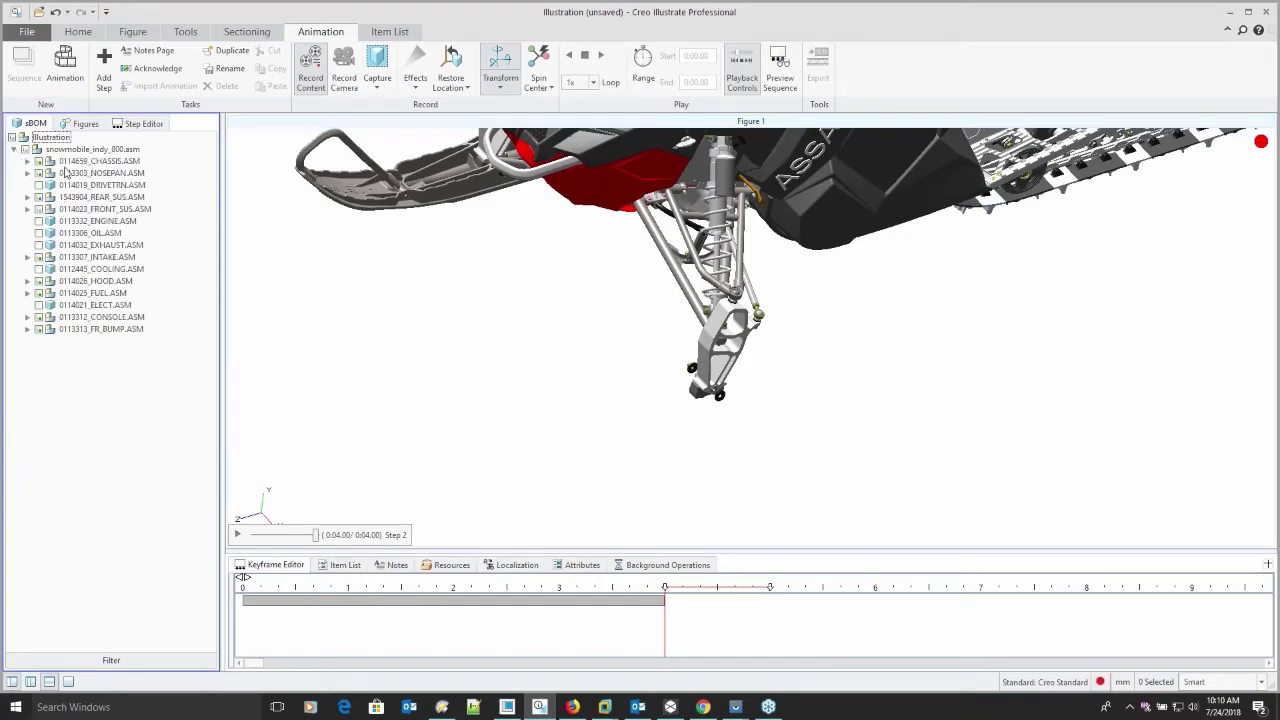
click(73, 162)
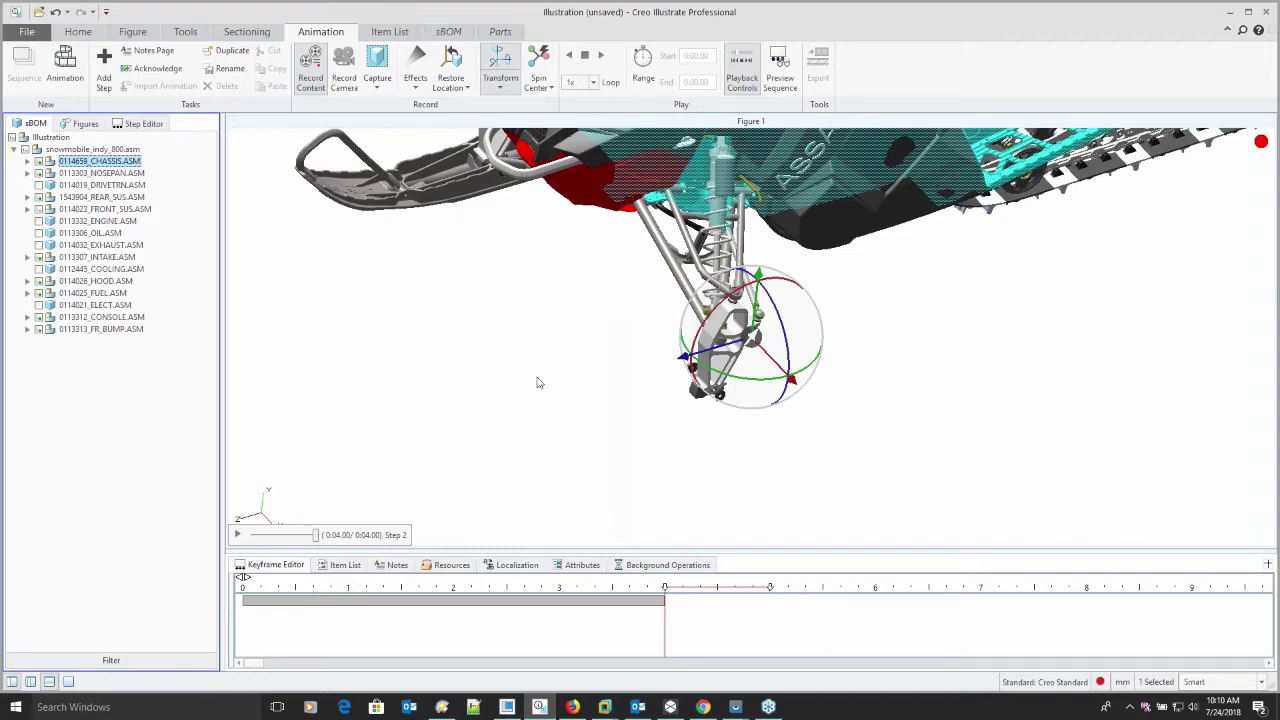
click(594, 378)
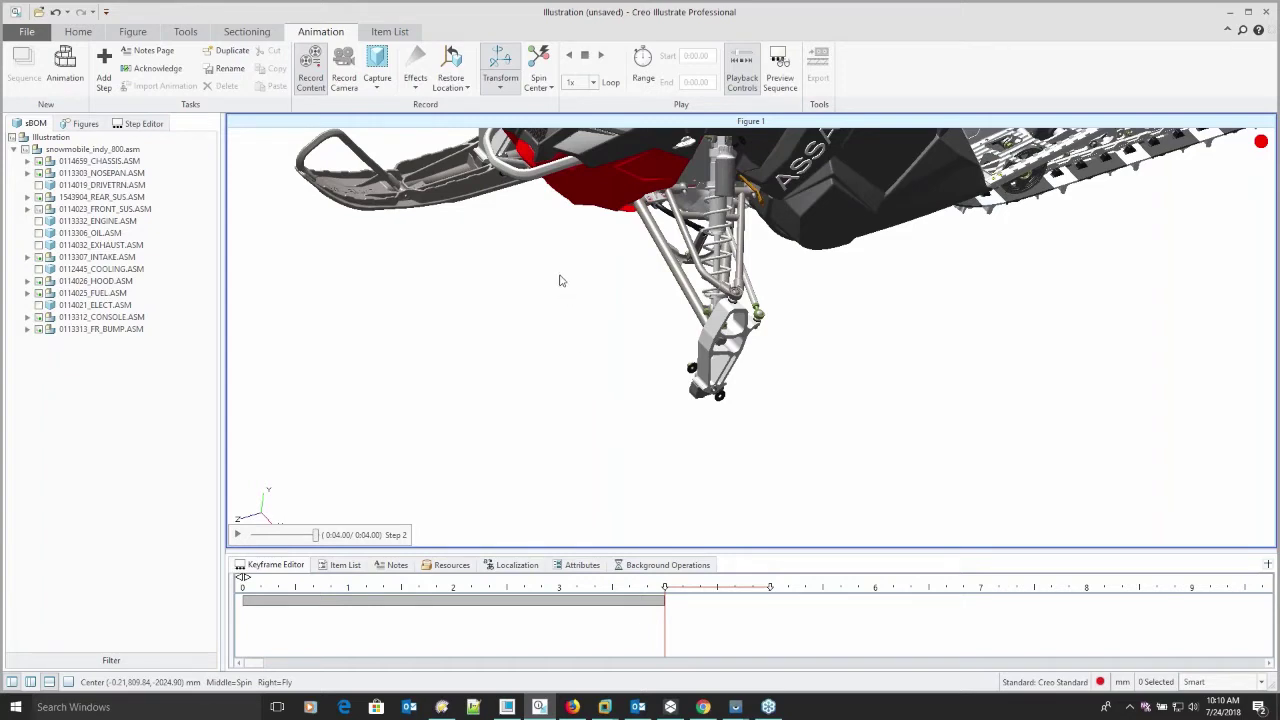
Step: Select the small part at the spindle's lower end, add a third step and record moving it about 605 mm outward along X
click(722, 397)
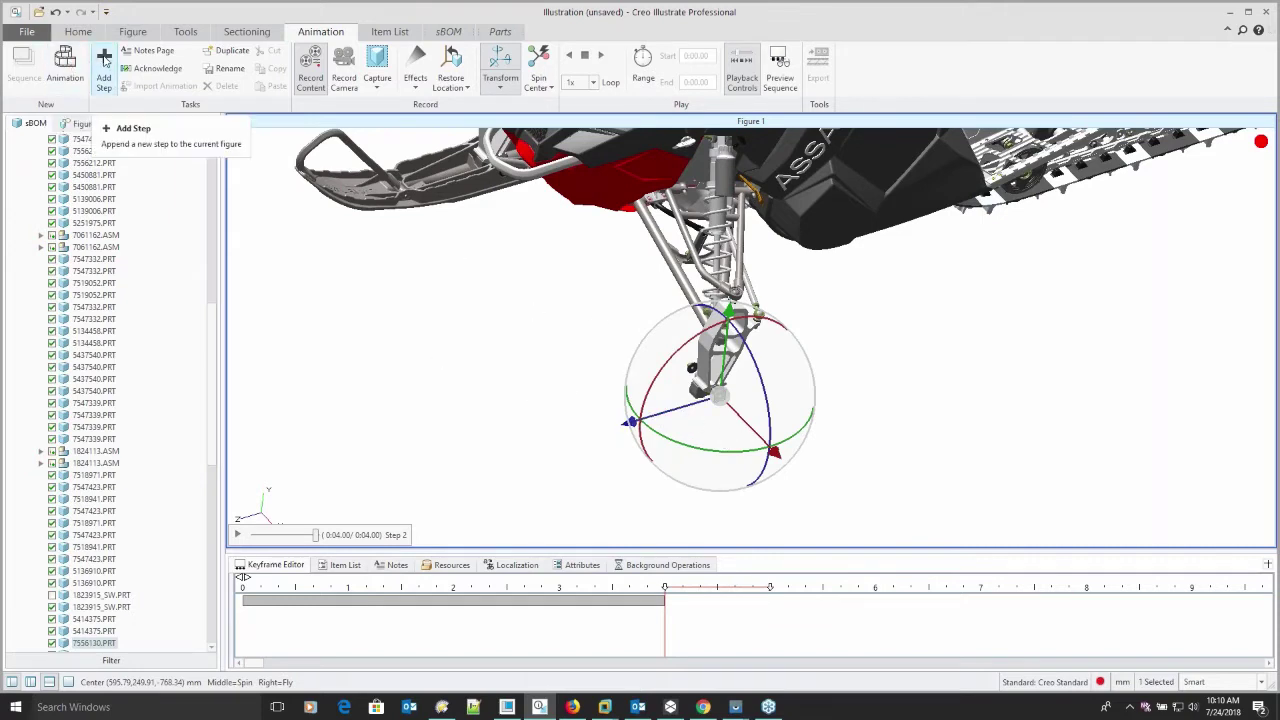
click(104, 64)
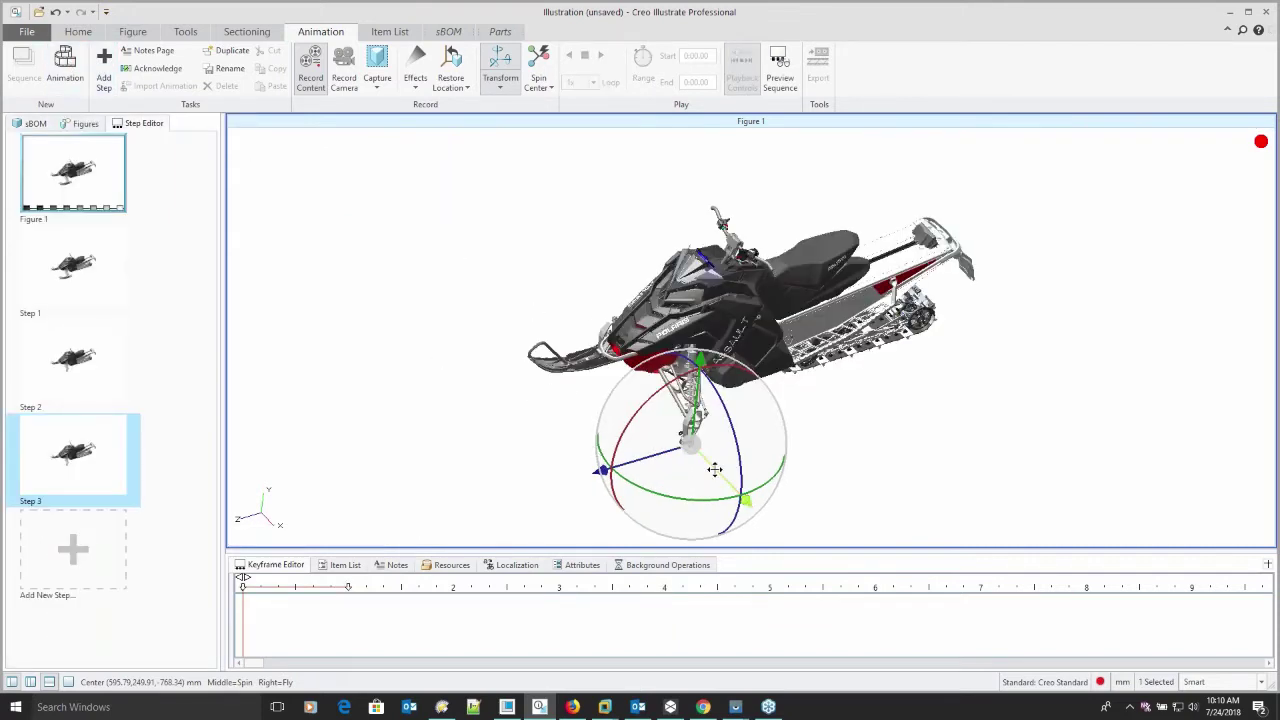
drag(757, 514, 738, 493)
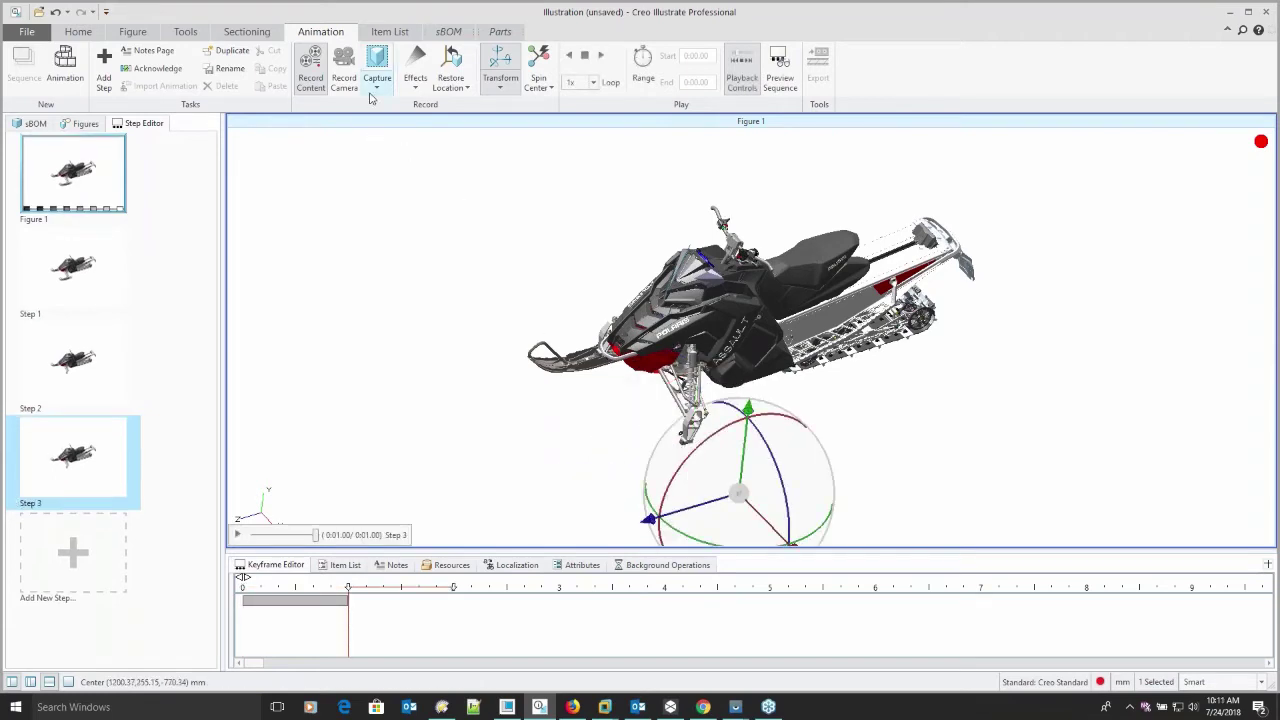
Step: Add a Fade Out effect to the moved spindle part in Step 3 and clear the selection
click(413, 80)
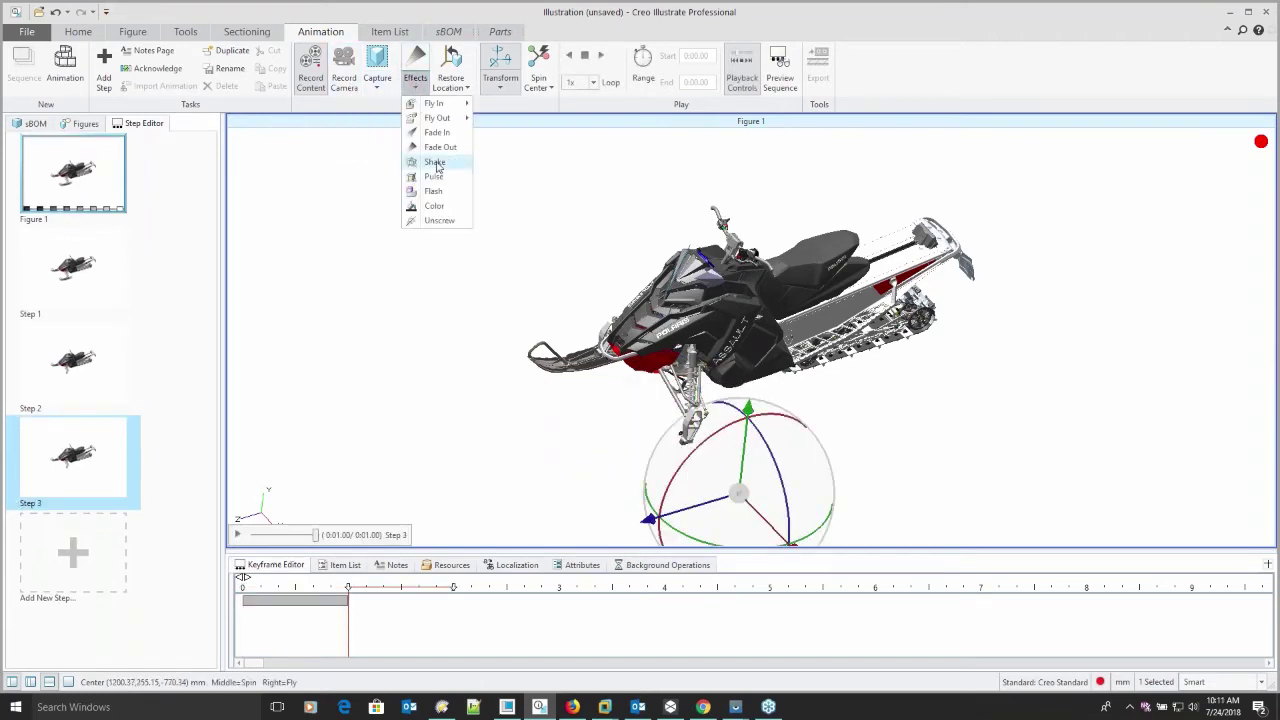
click(447, 148)
click(494, 471)
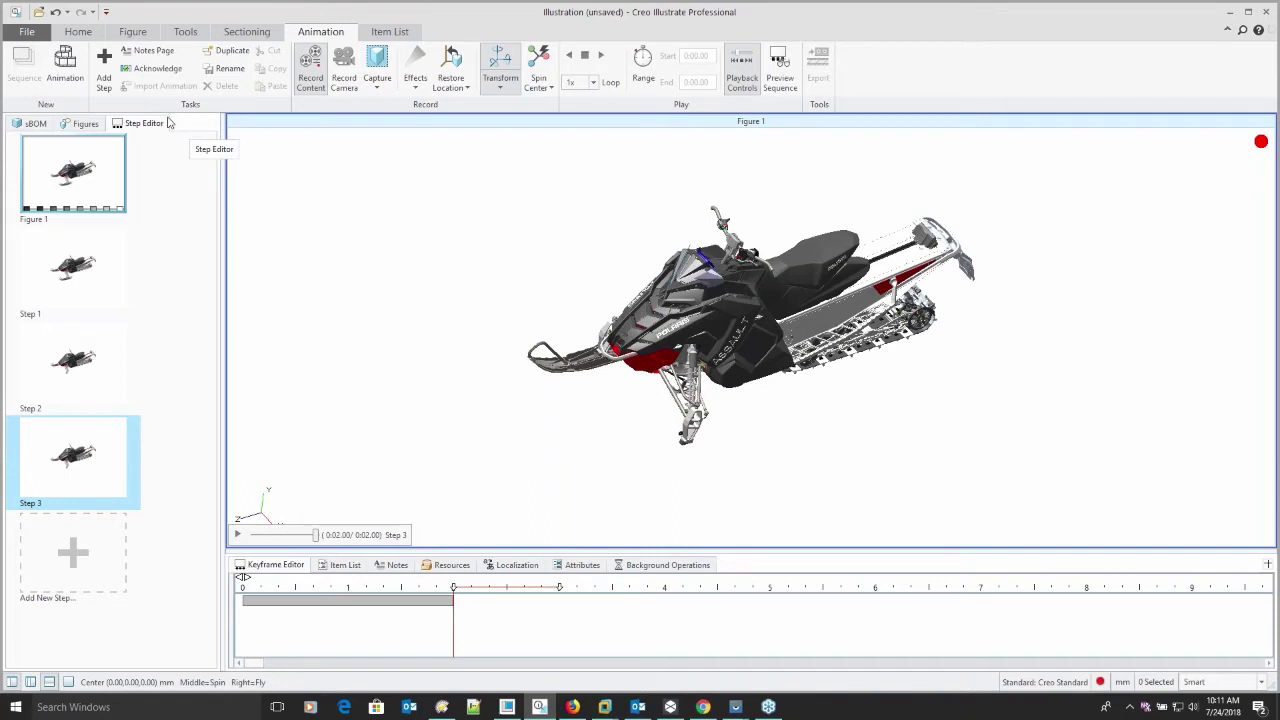
Step: Look at the Publish to PVZ File dialog for the illustration and close it without publishing
click(28, 33)
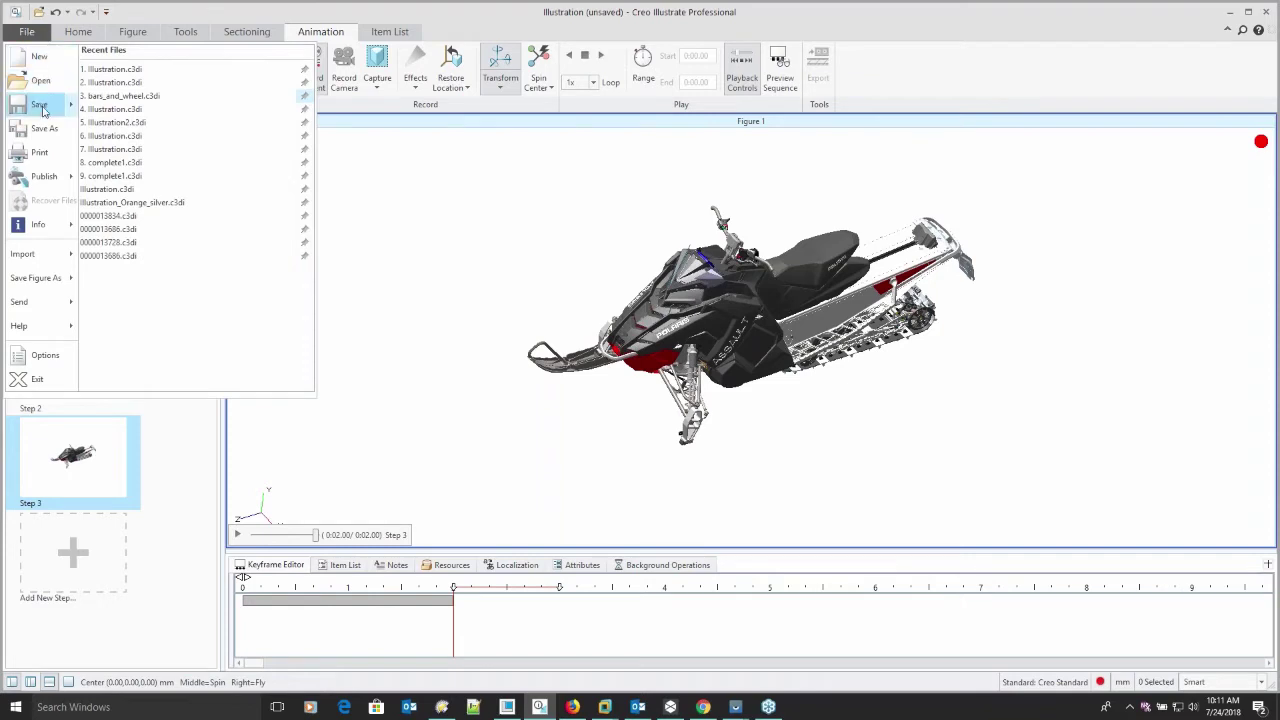
mouse_move(45, 176)
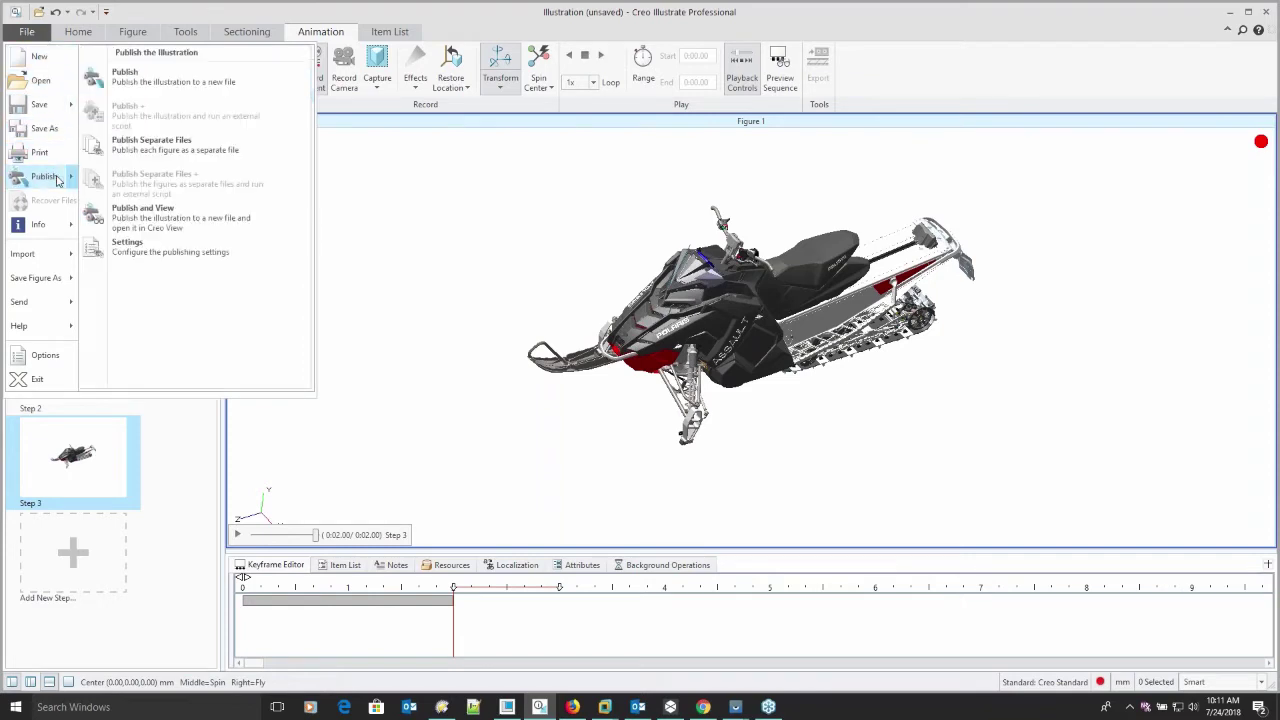
click(166, 87)
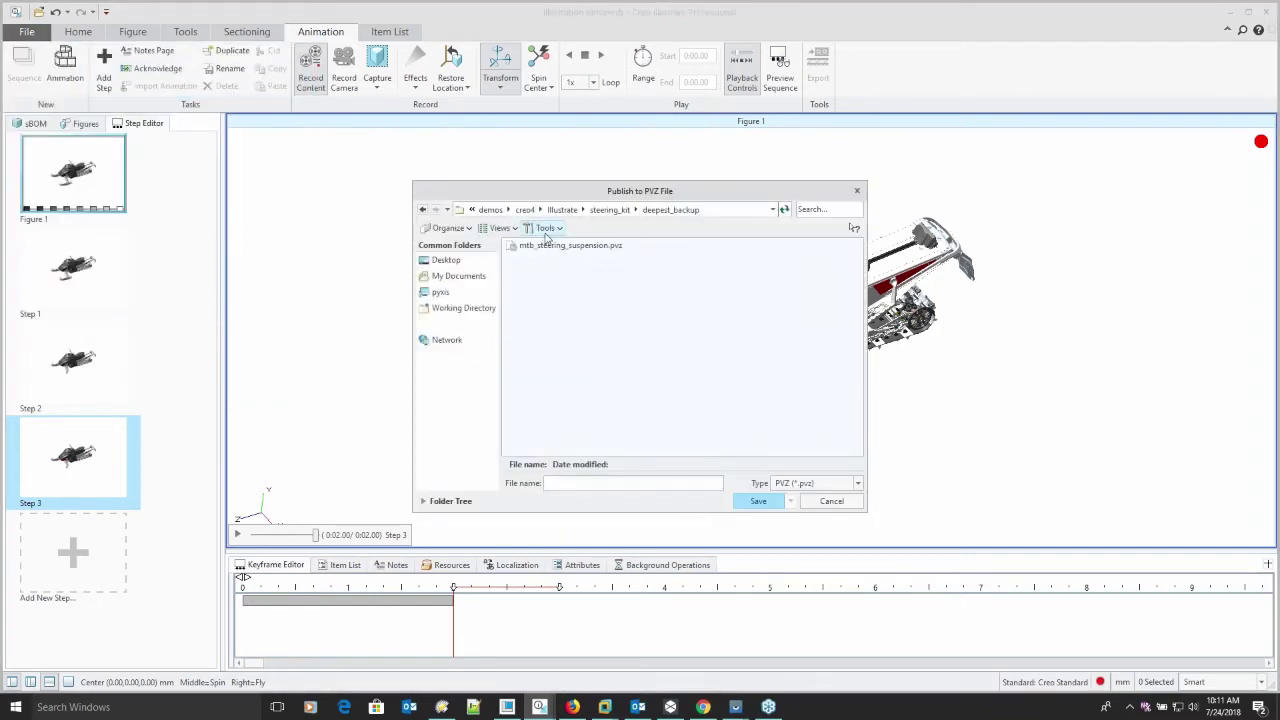
click(833, 502)
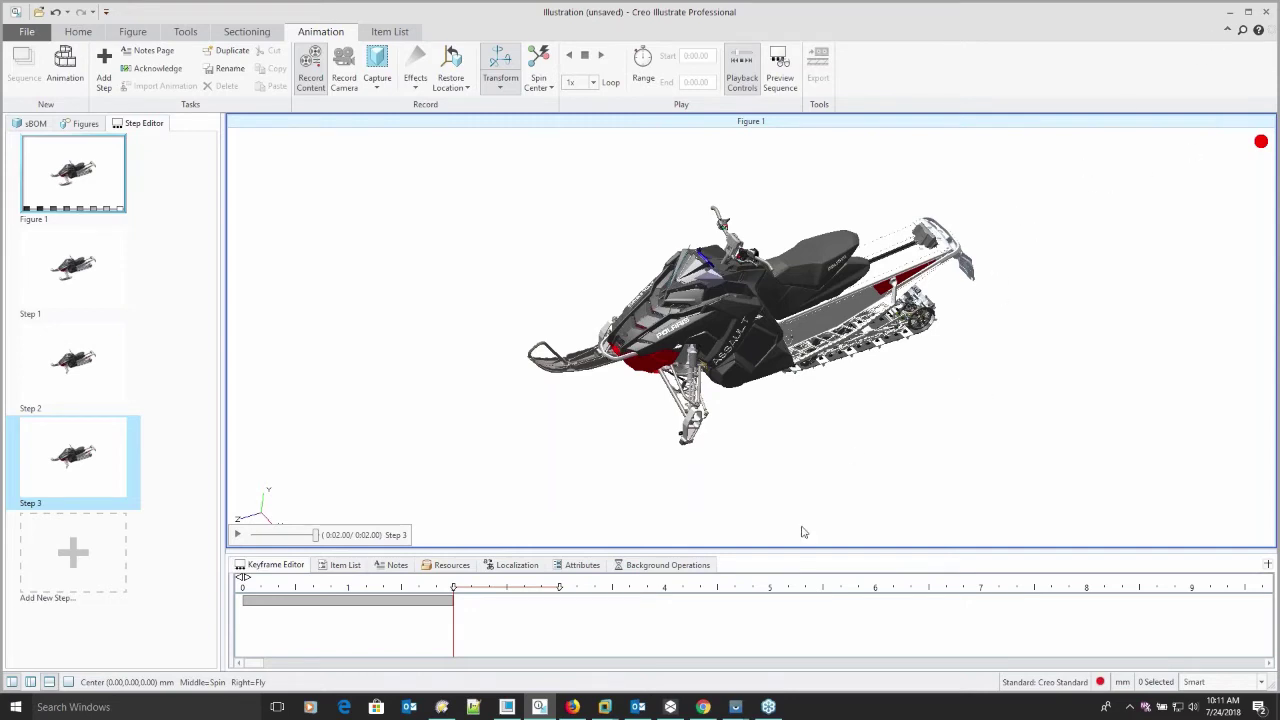
Step: Switch to the snowmobile_ski_service project in ThingWorx Studio in Chrome and examine its 3D Container and the snowmobile scene
click(705, 708)
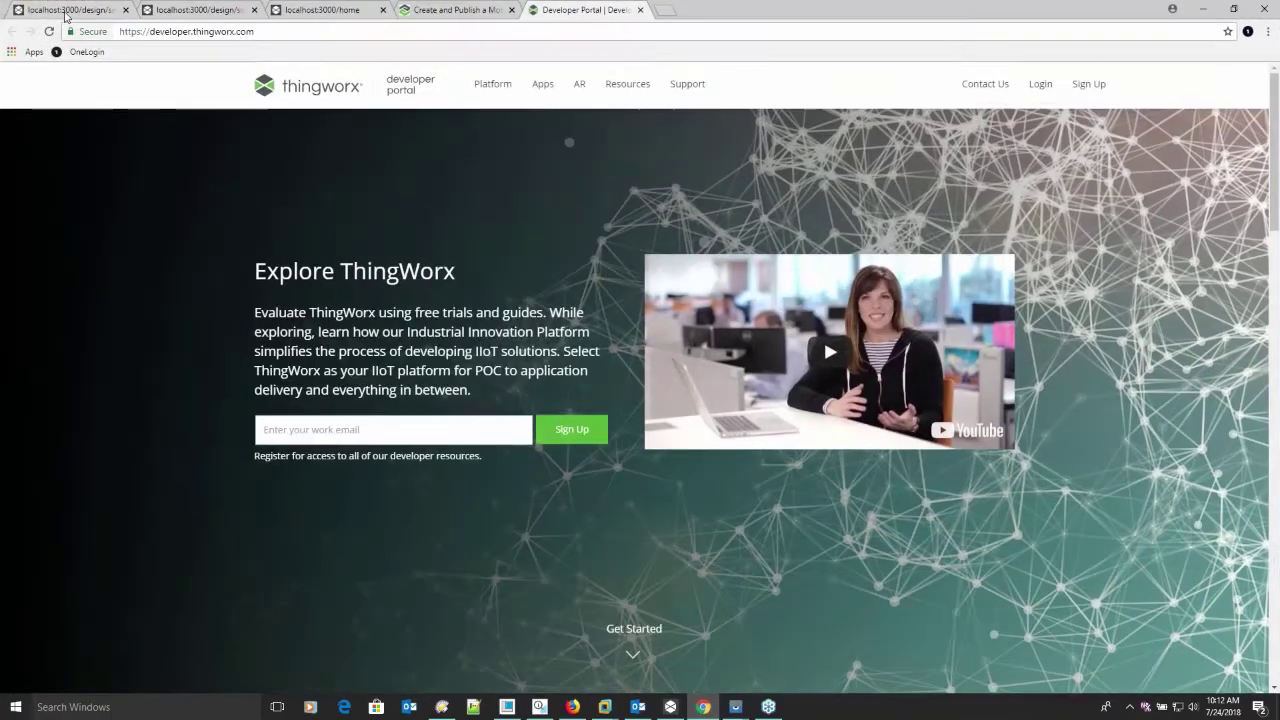
click(65, 9)
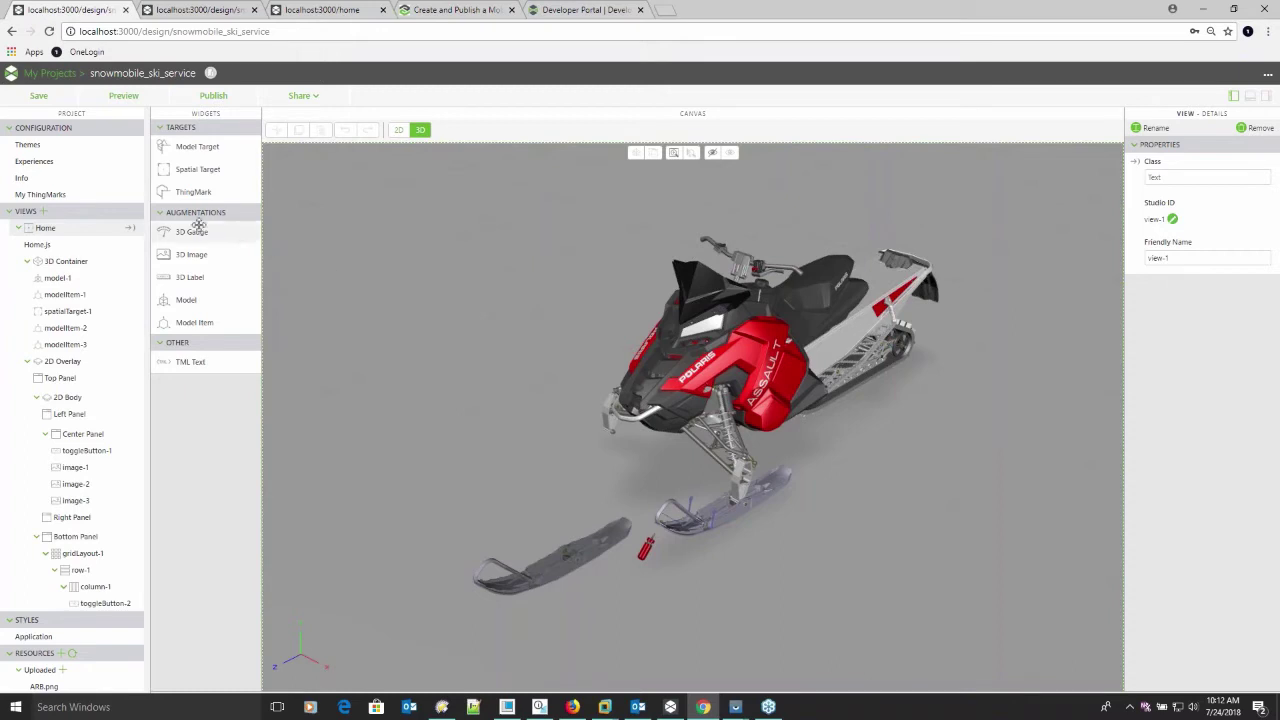
click(66, 261)
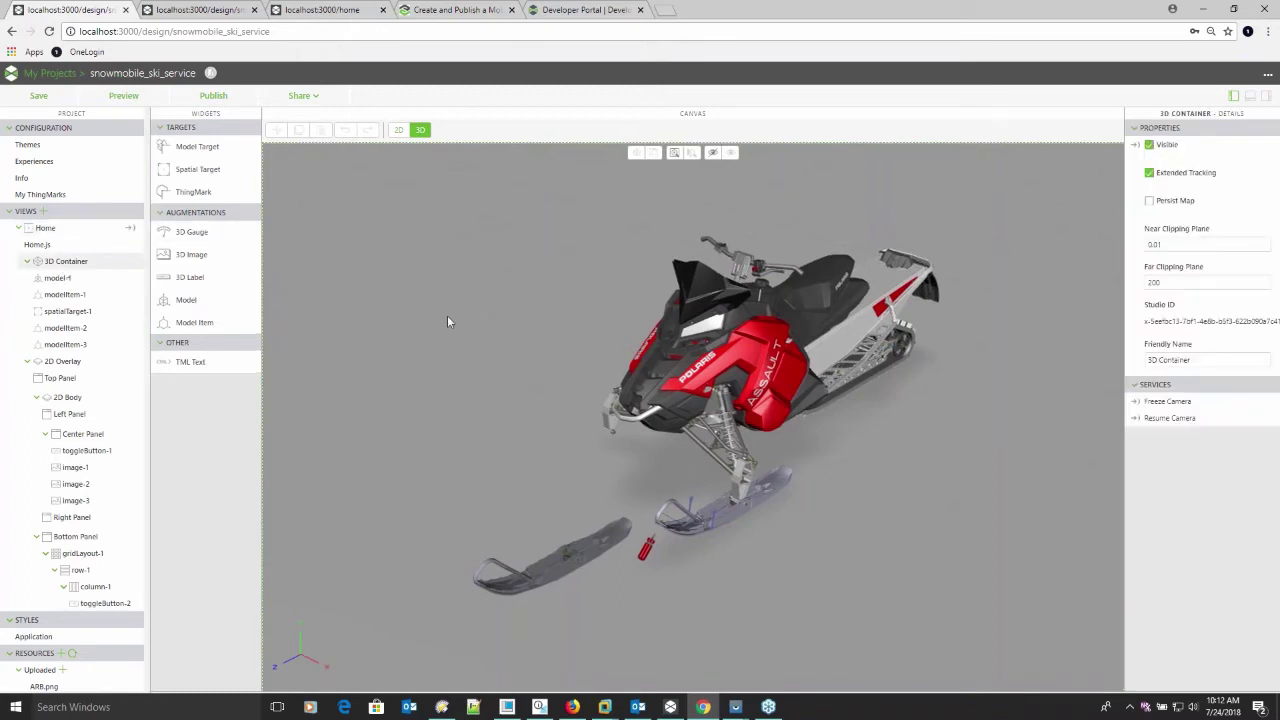
scroll(504, 341, down, 10)
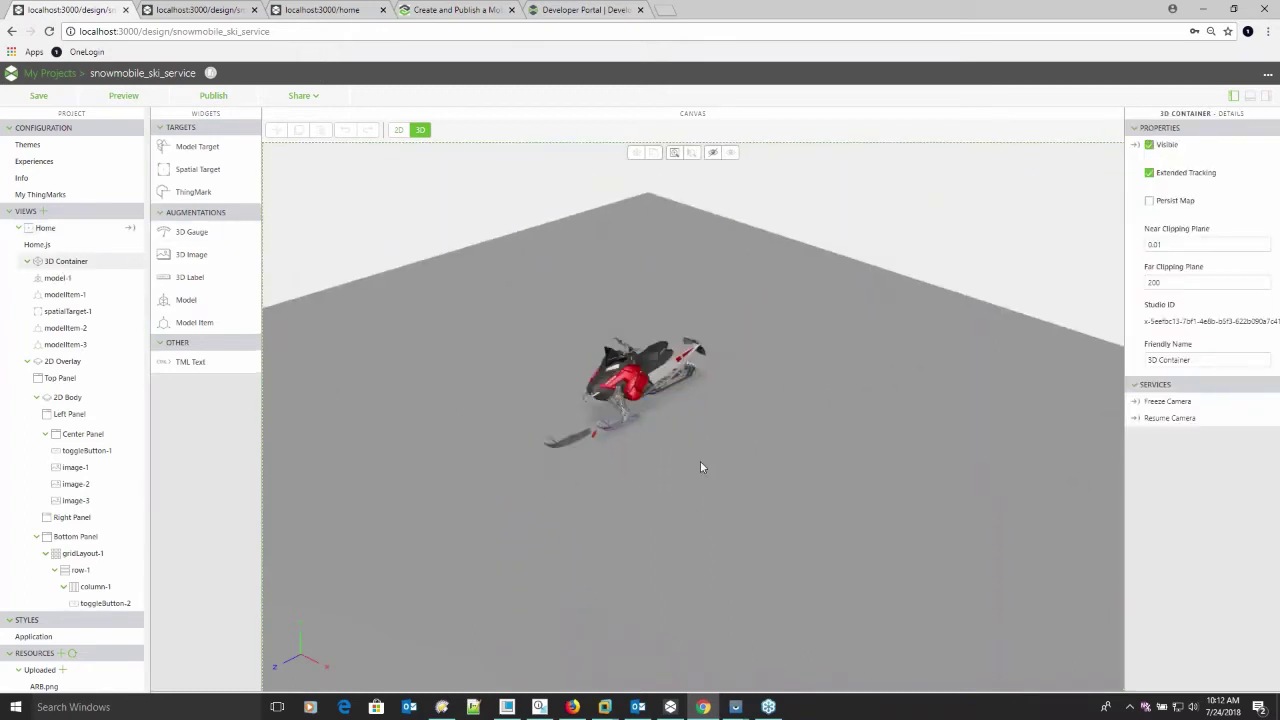
drag(700, 360, 610, 372)
scroll(610, 366, up, 5)
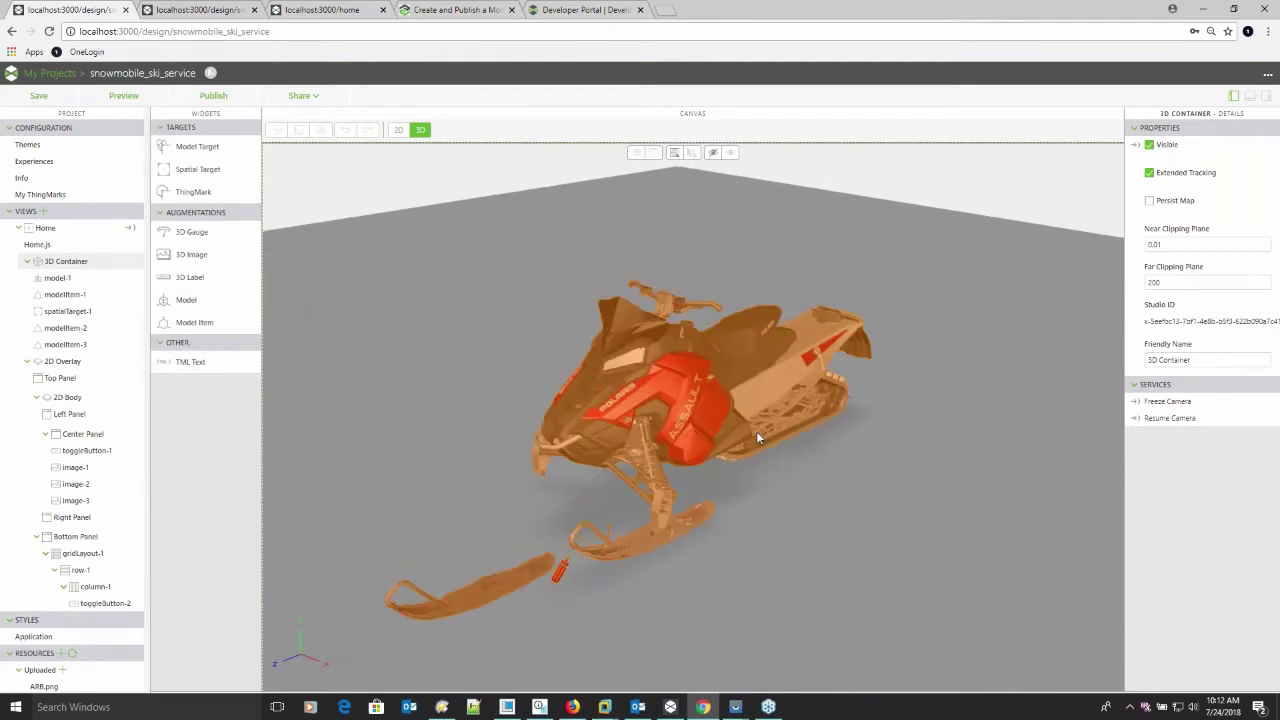
drag(756, 431, 417, 378)
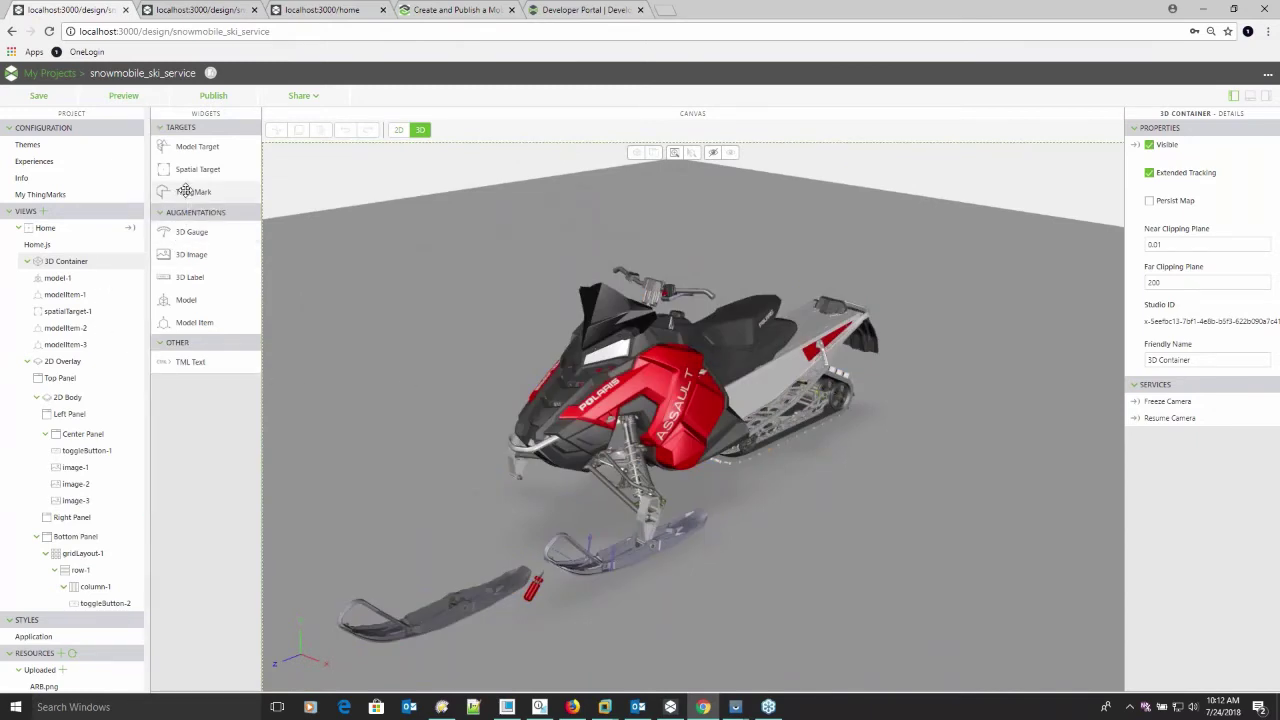
Step: Try to add a ThingMark target to the 3D scene and decline replacing the existing spatial target
drag(185, 190, 452, 333)
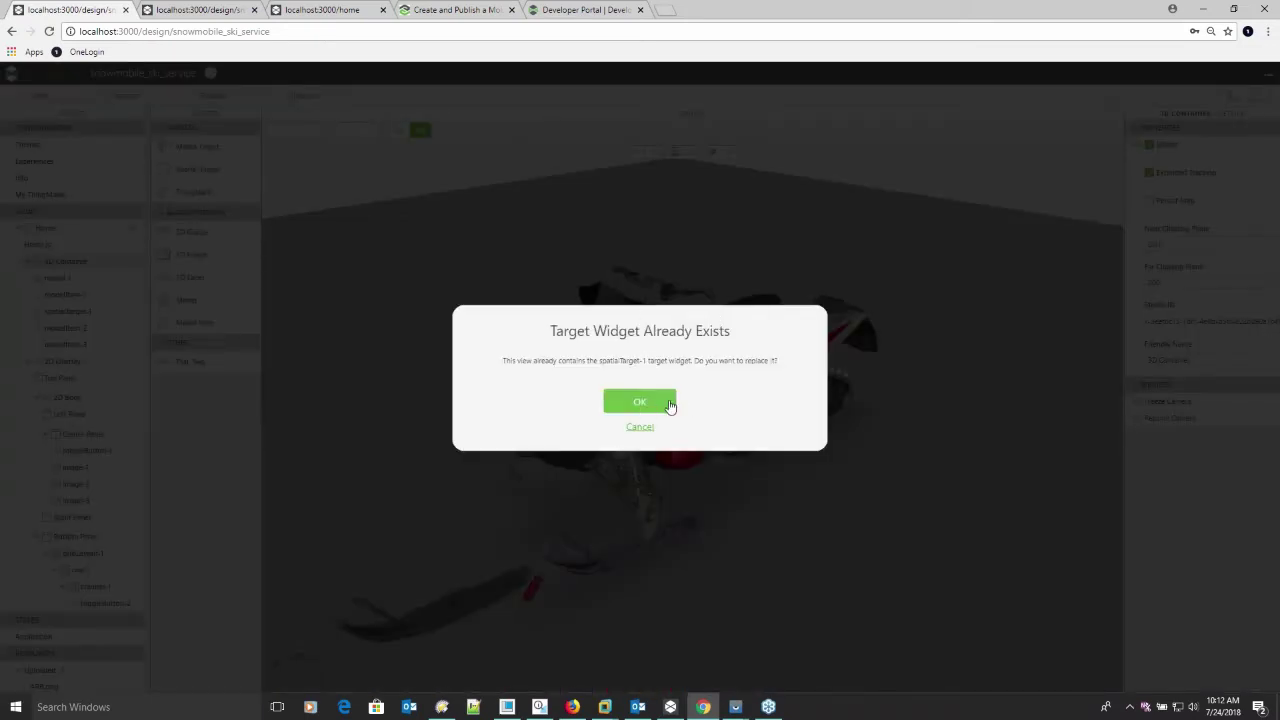
click(640, 427)
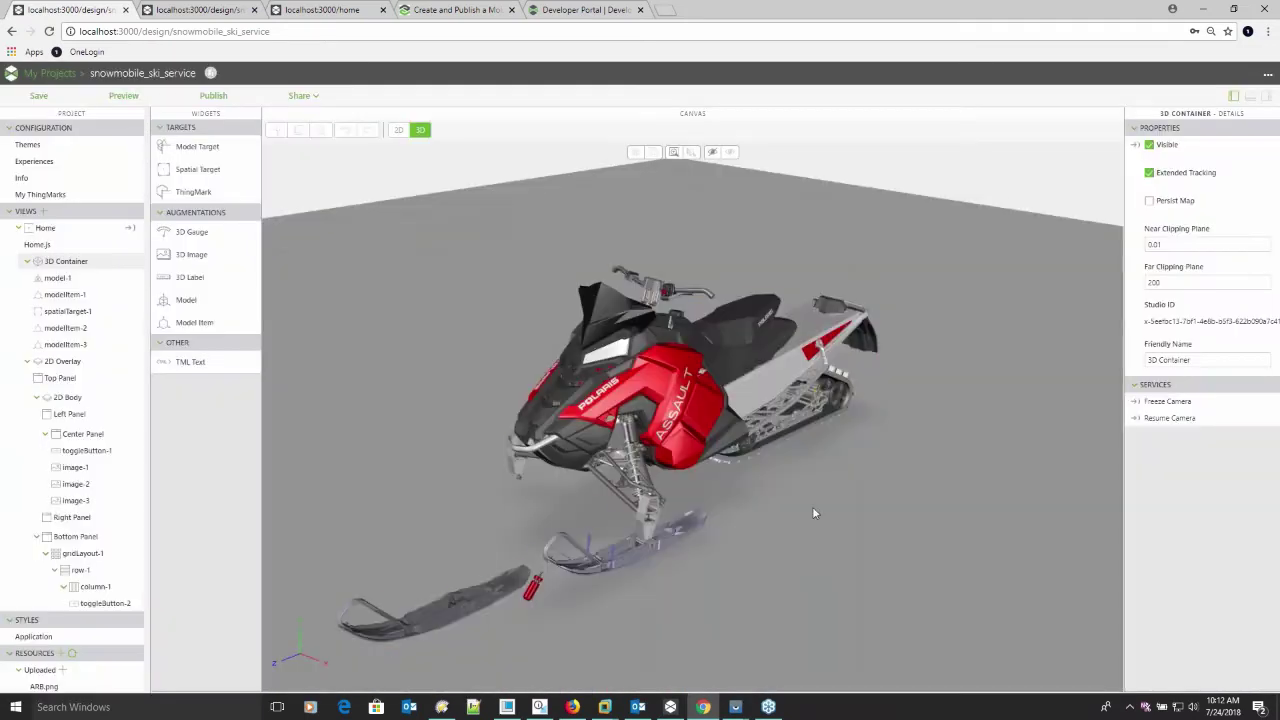
Step: Inspect the properties of spatialTarget-1 and of the snowmobile model model-1 in the 3D Container
click(80, 311)
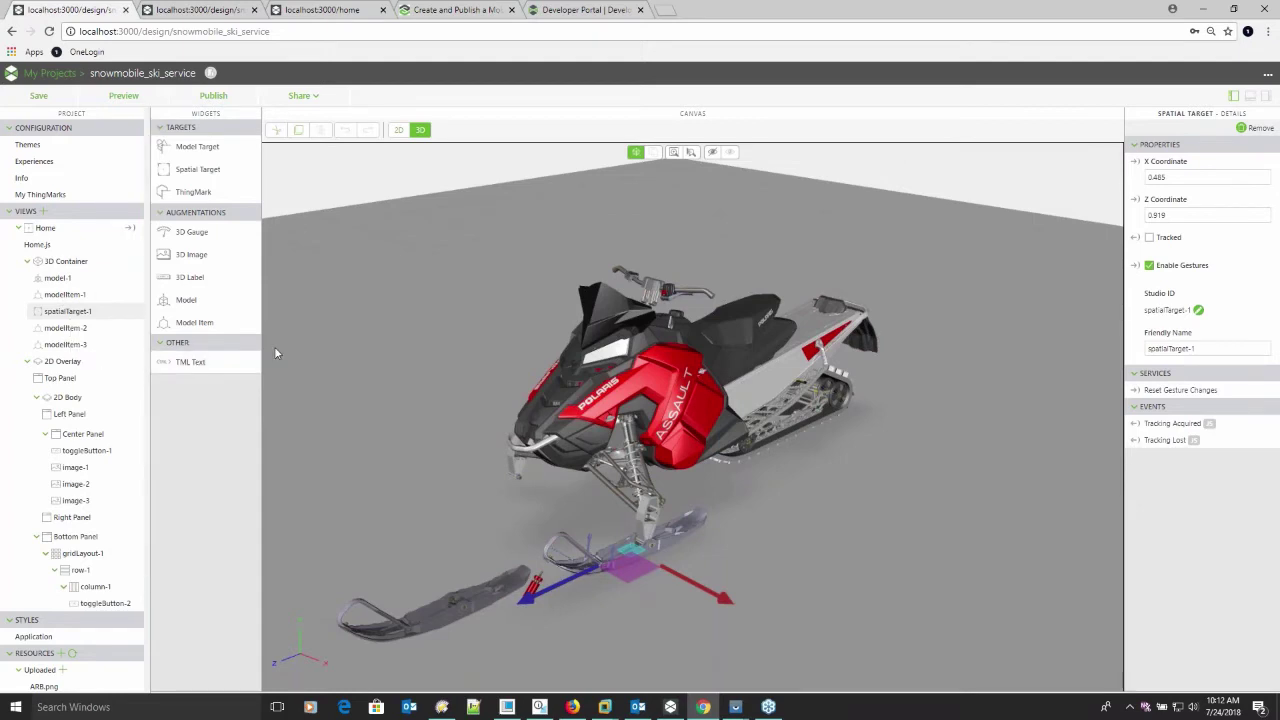
drag(186, 294, 60, 280)
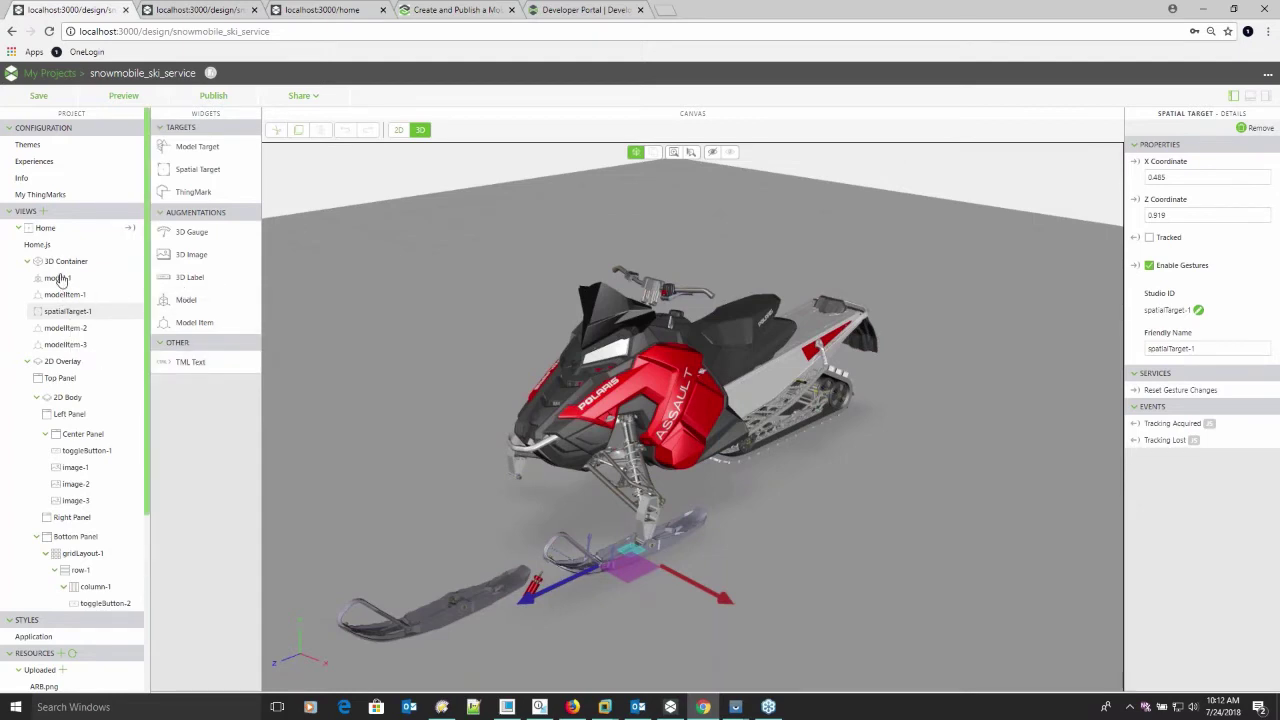
click(60, 280)
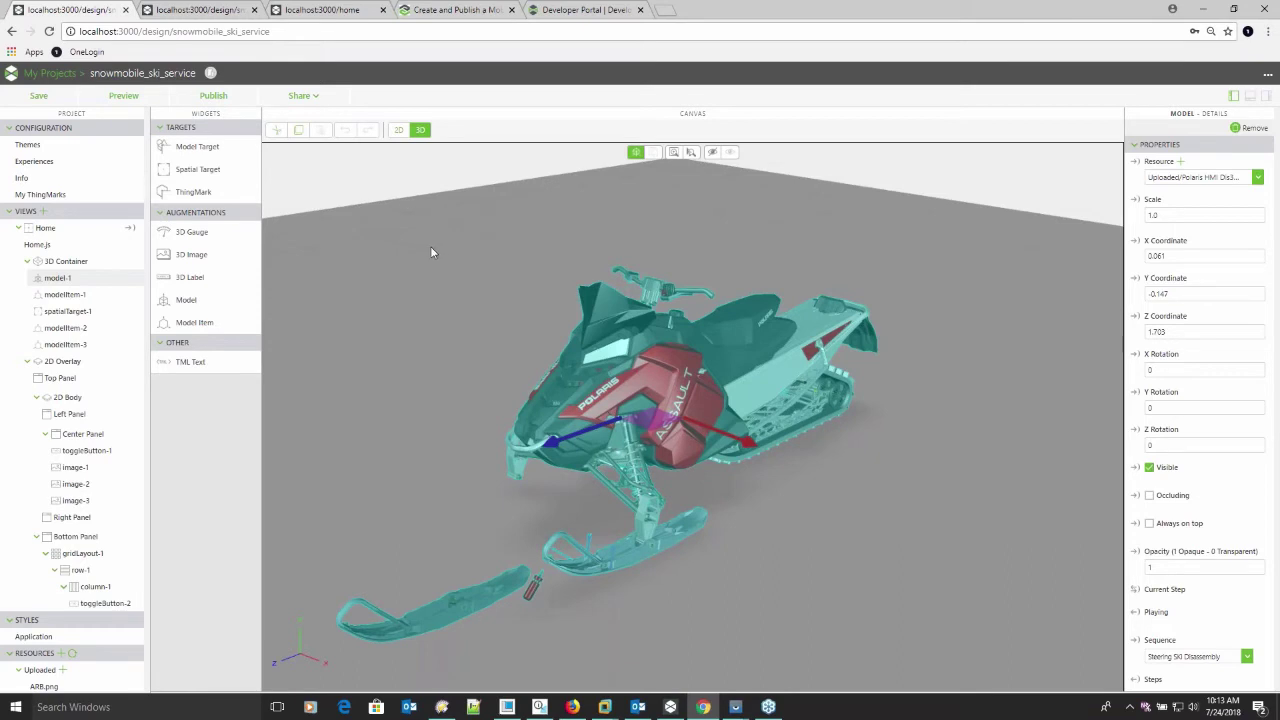
Step: View the project's 2D canvas, then preview the experience on a tablet in landscape orientation and rotate the snowmobile
click(398, 131)
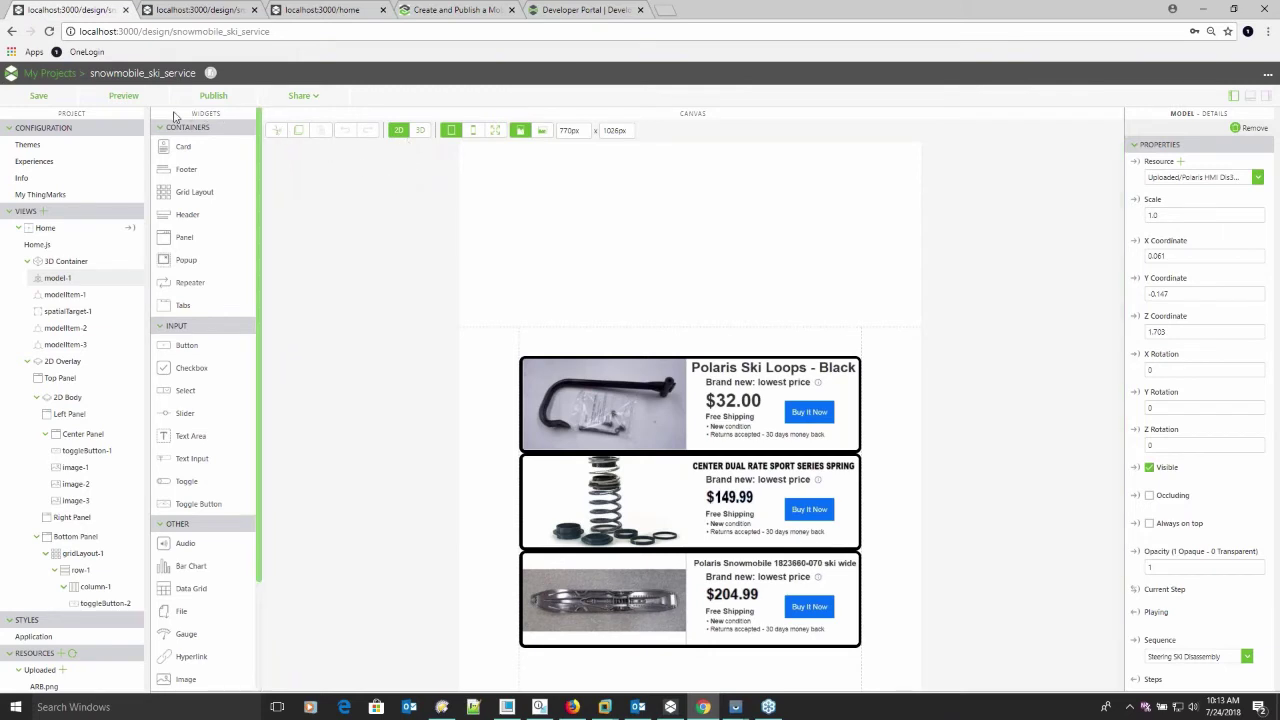
click(124, 97)
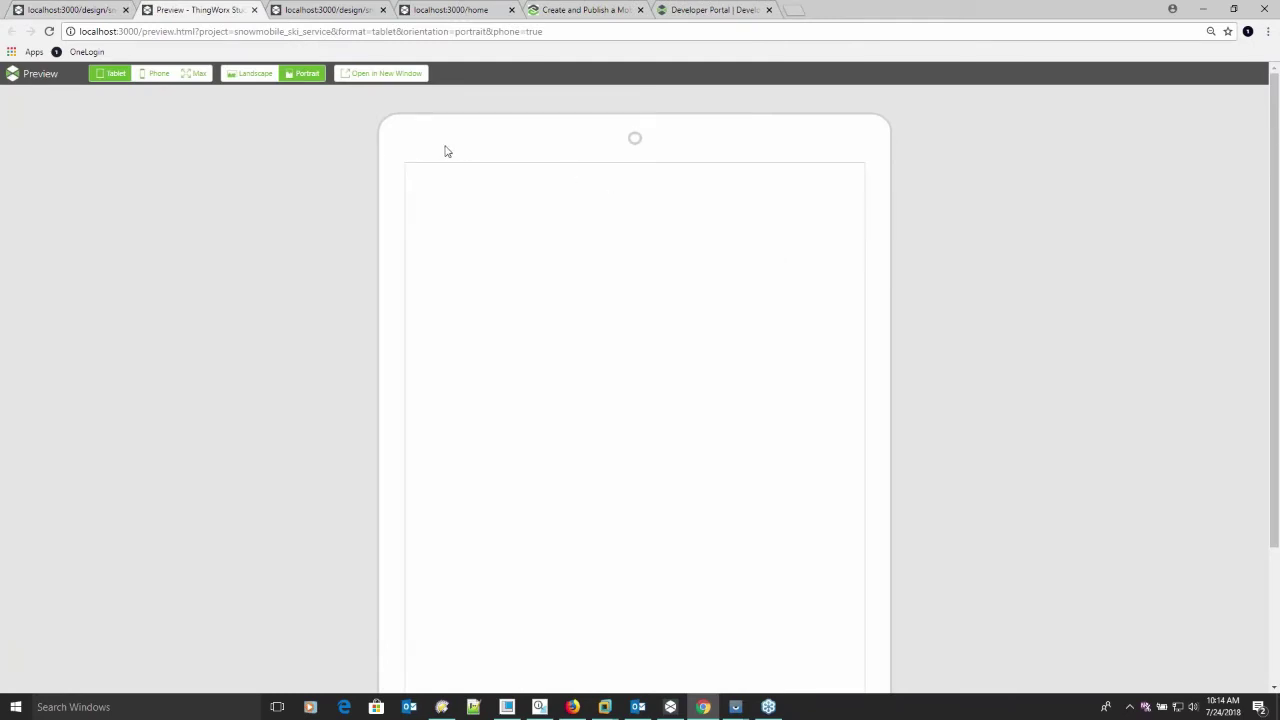
click(240, 77)
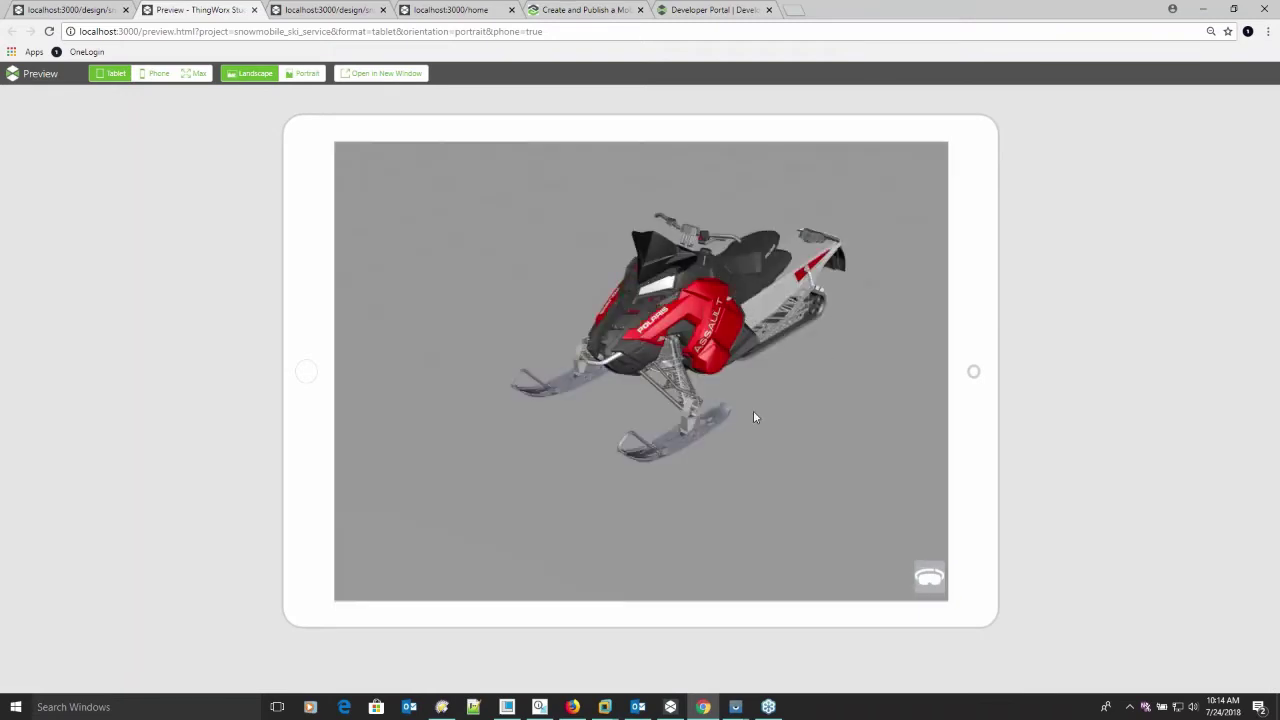
drag(754, 412, 685, 459)
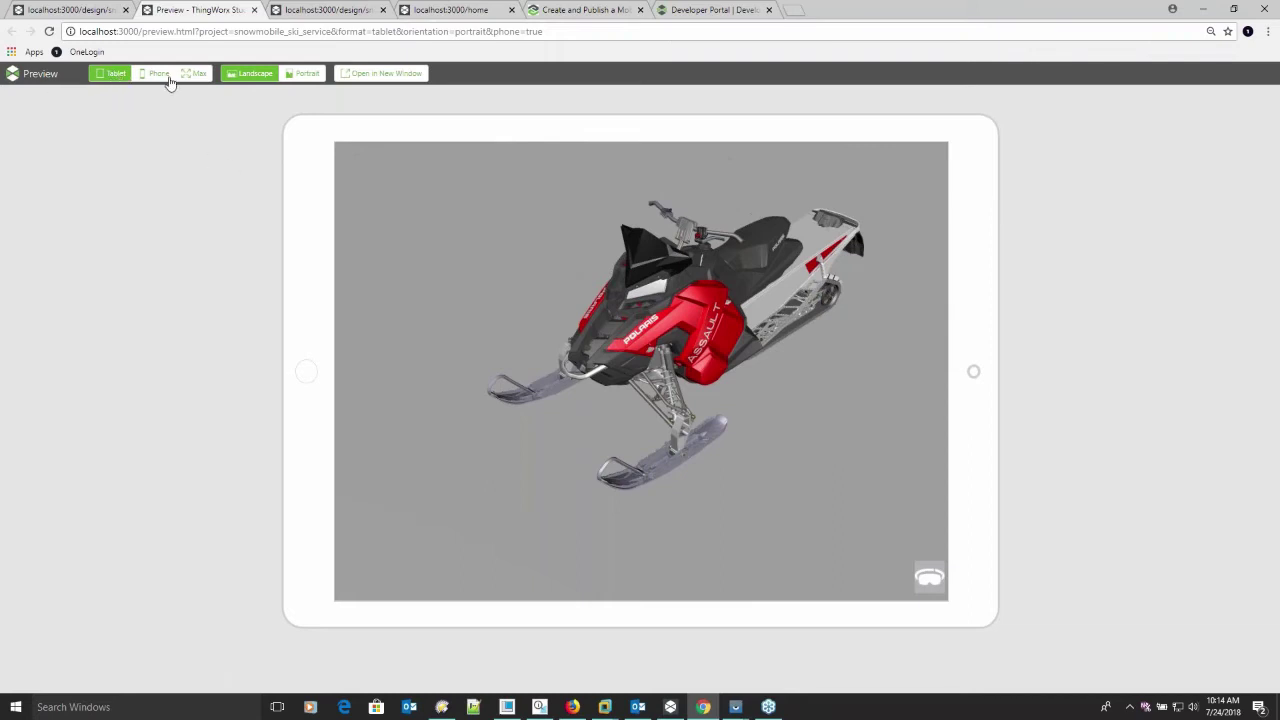
Step: Return to the snowmobile_ski_service design, select the 3D Container and show the 3D canvas
click(84, 12)
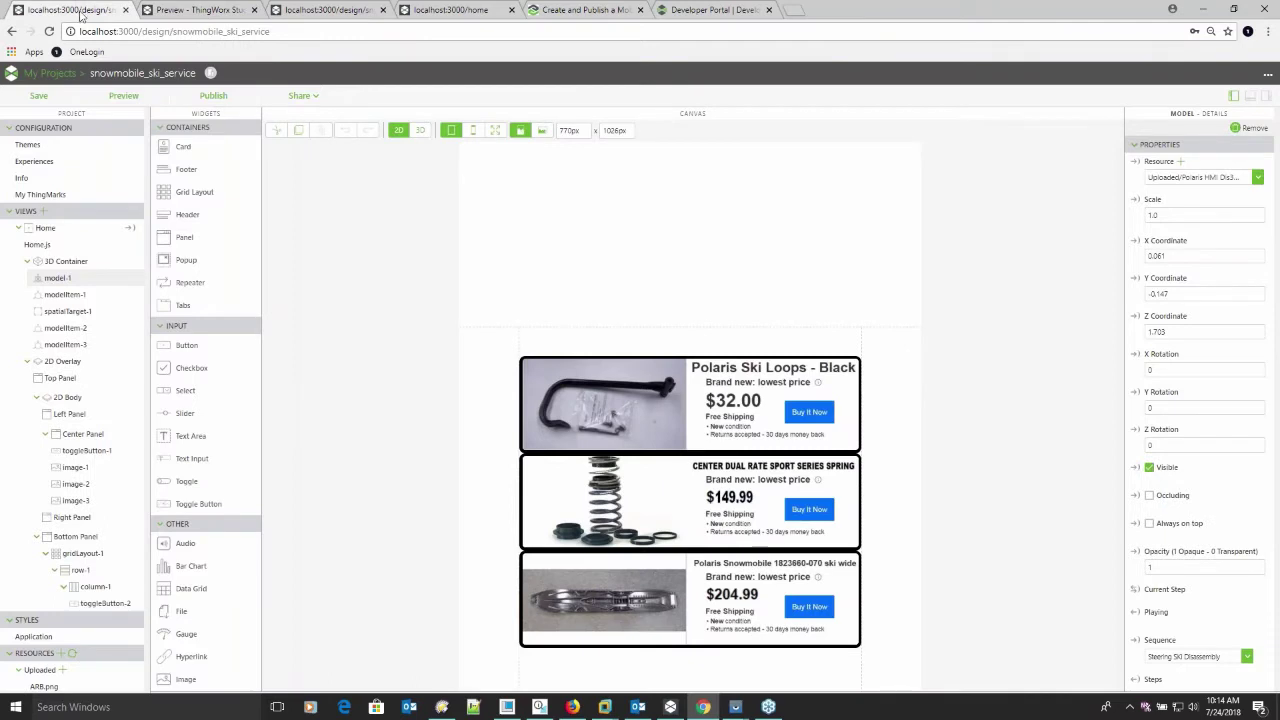
click(64, 263)
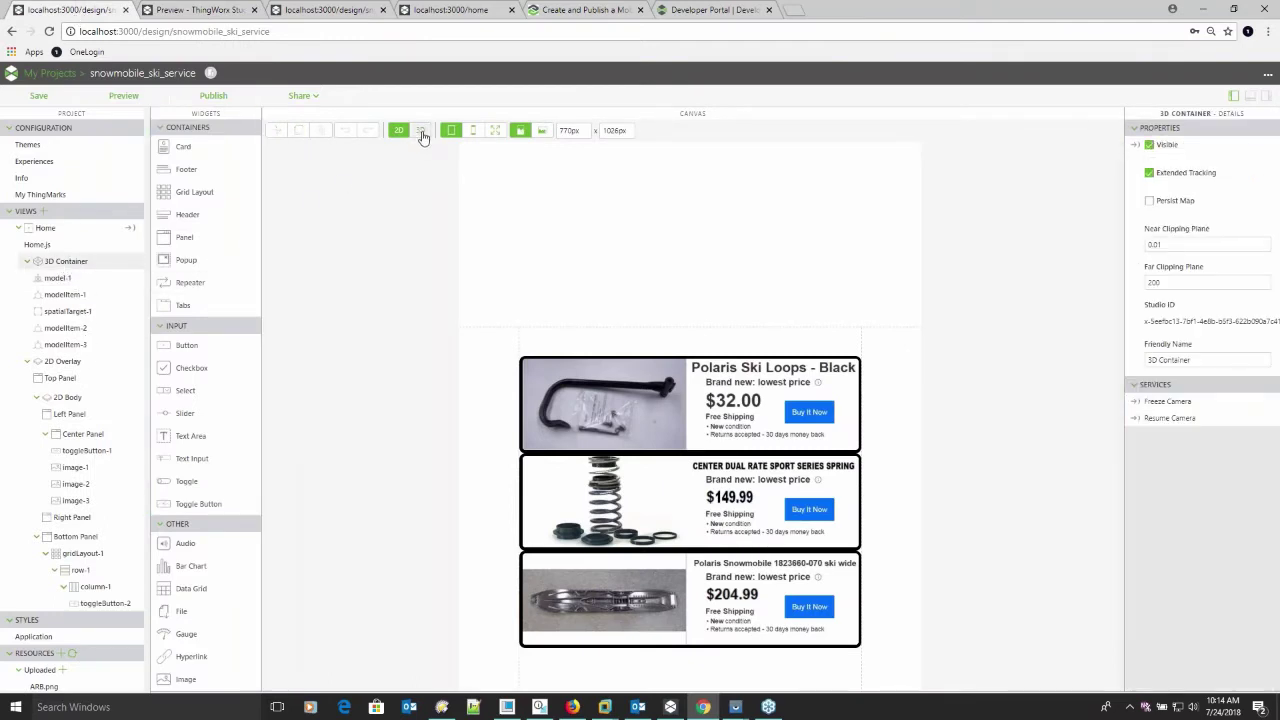
click(421, 131)
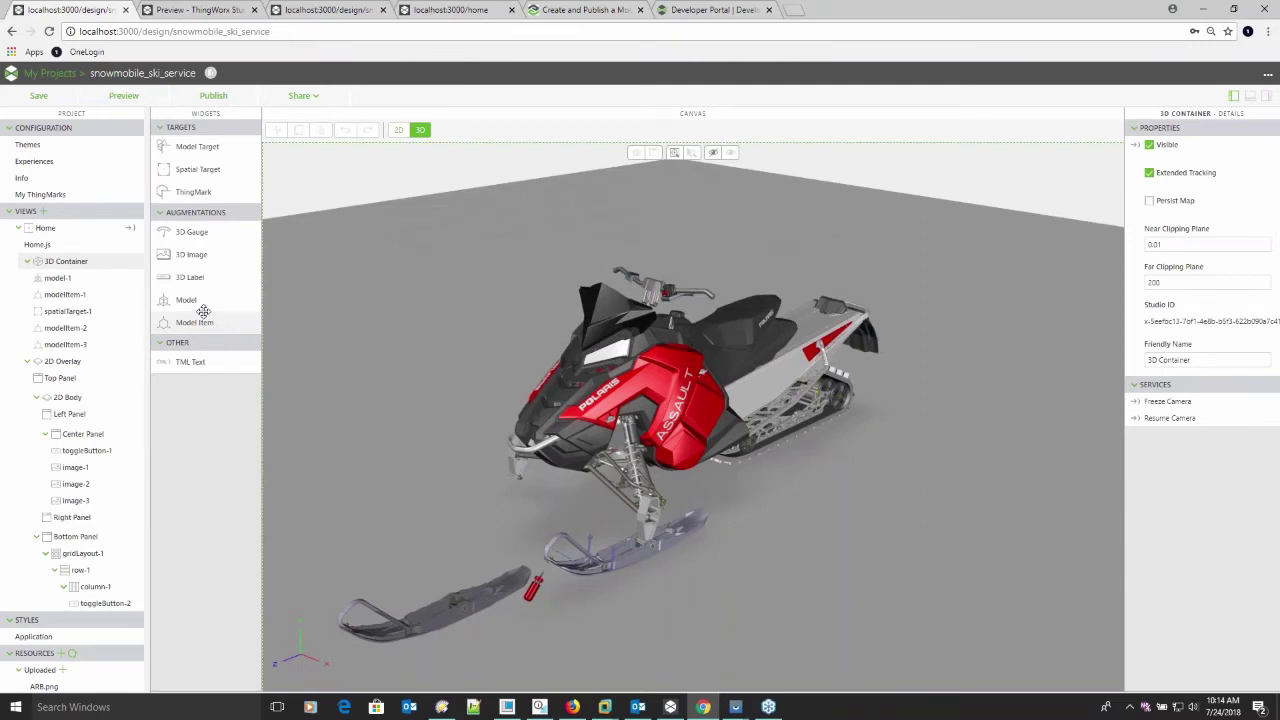
Step: Select the 2D Overlay in the Home view and examine the project's uploaded resource files
drag(203, 311, 64, 366)
click(64, 362)
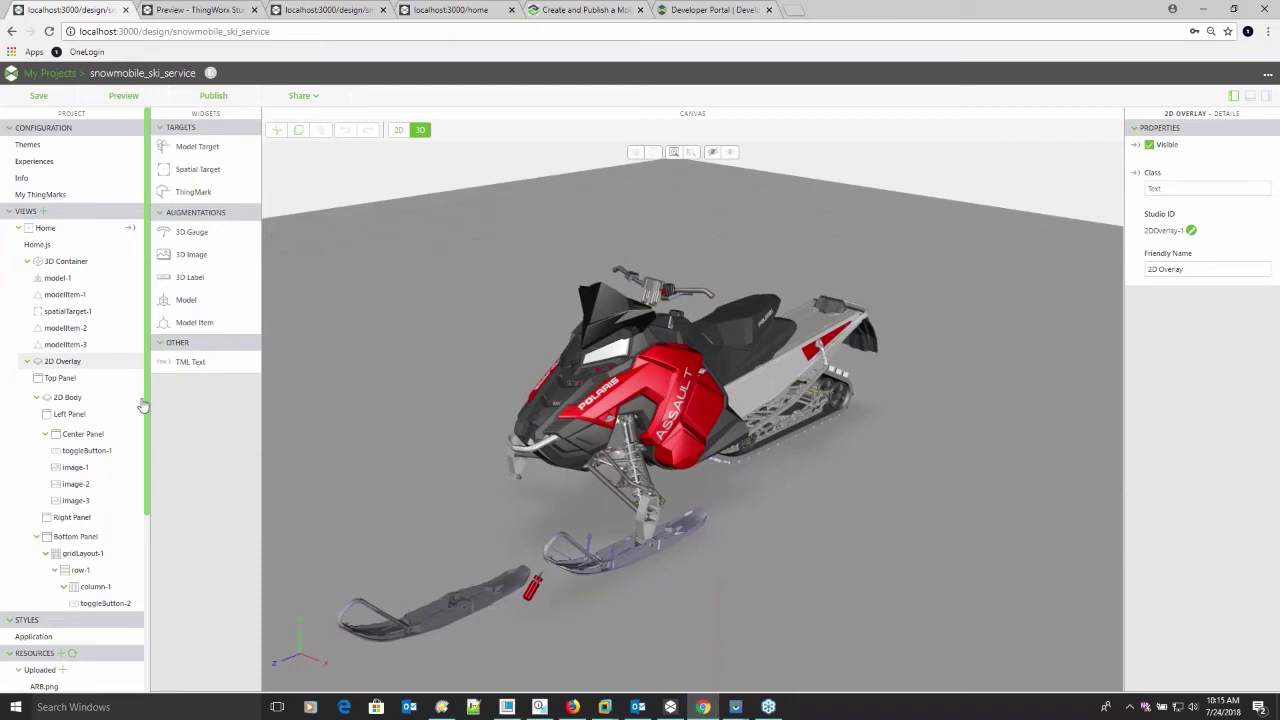
scroll(150, 470, down, 5)
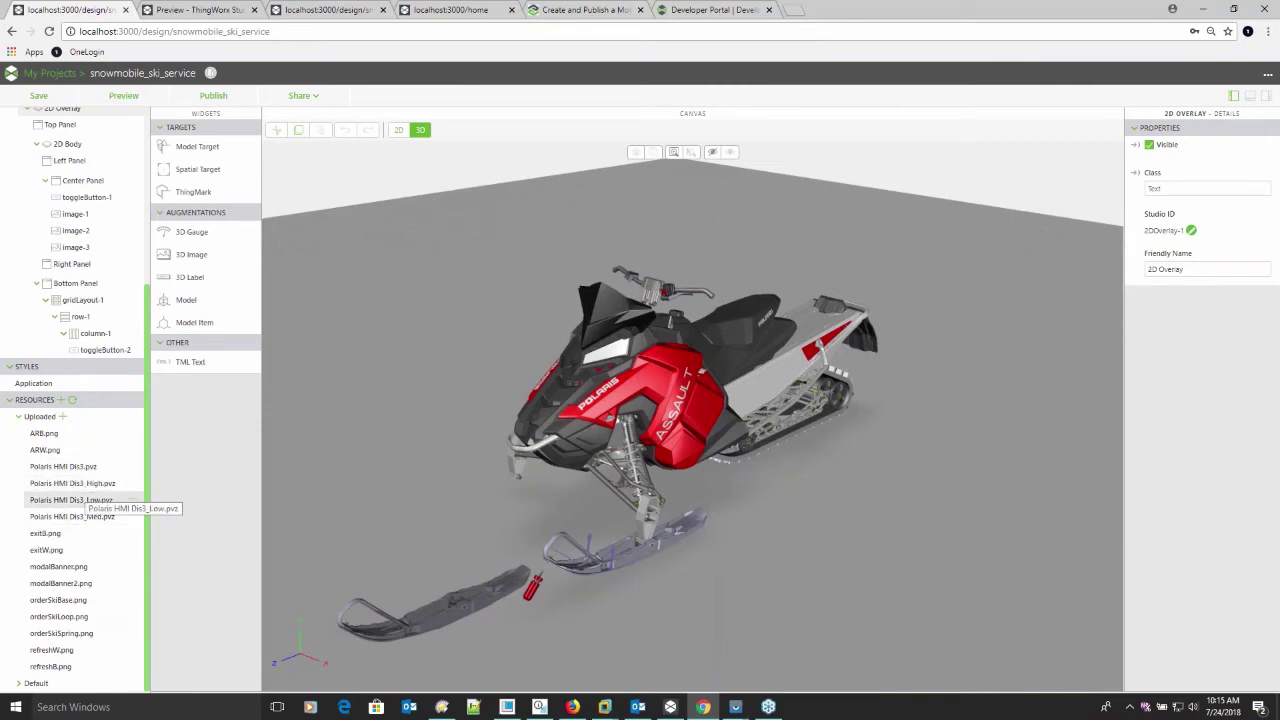
scroll(112, 440, up, 5)
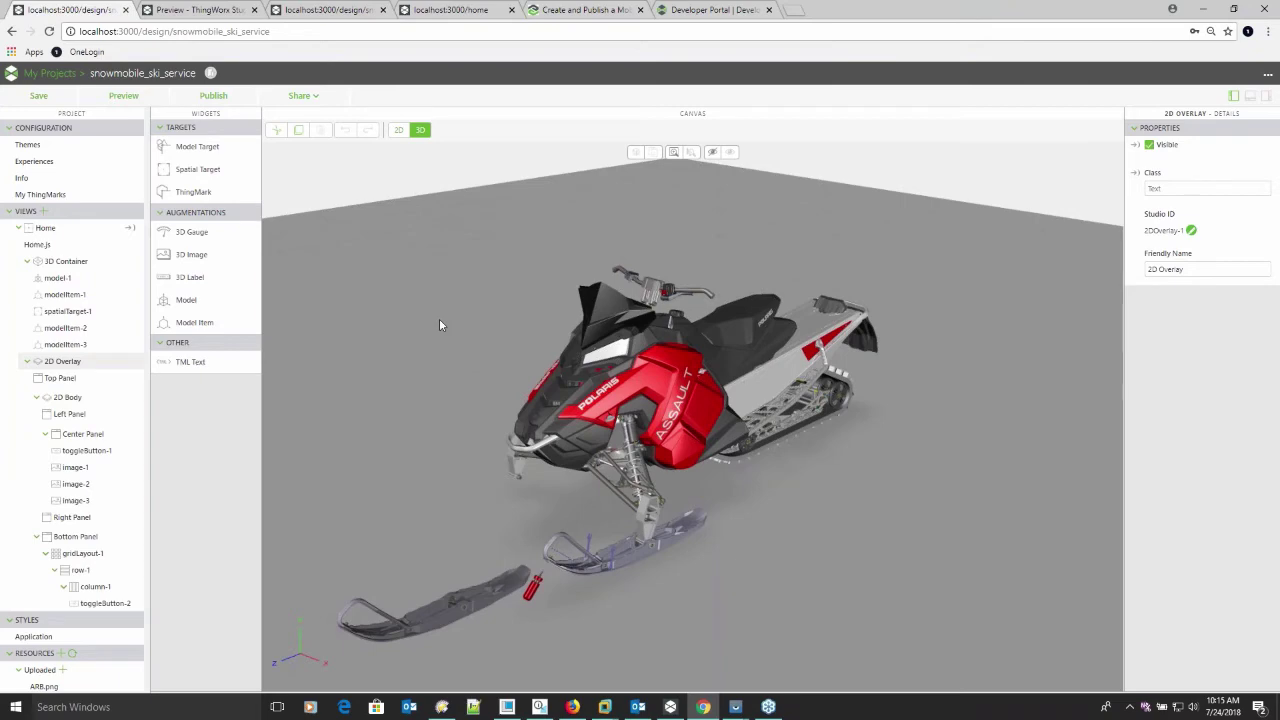
Step: View the Home.js script, then return to the Home view's 3D canvas and rotate the snowmobile
click(40, 246)
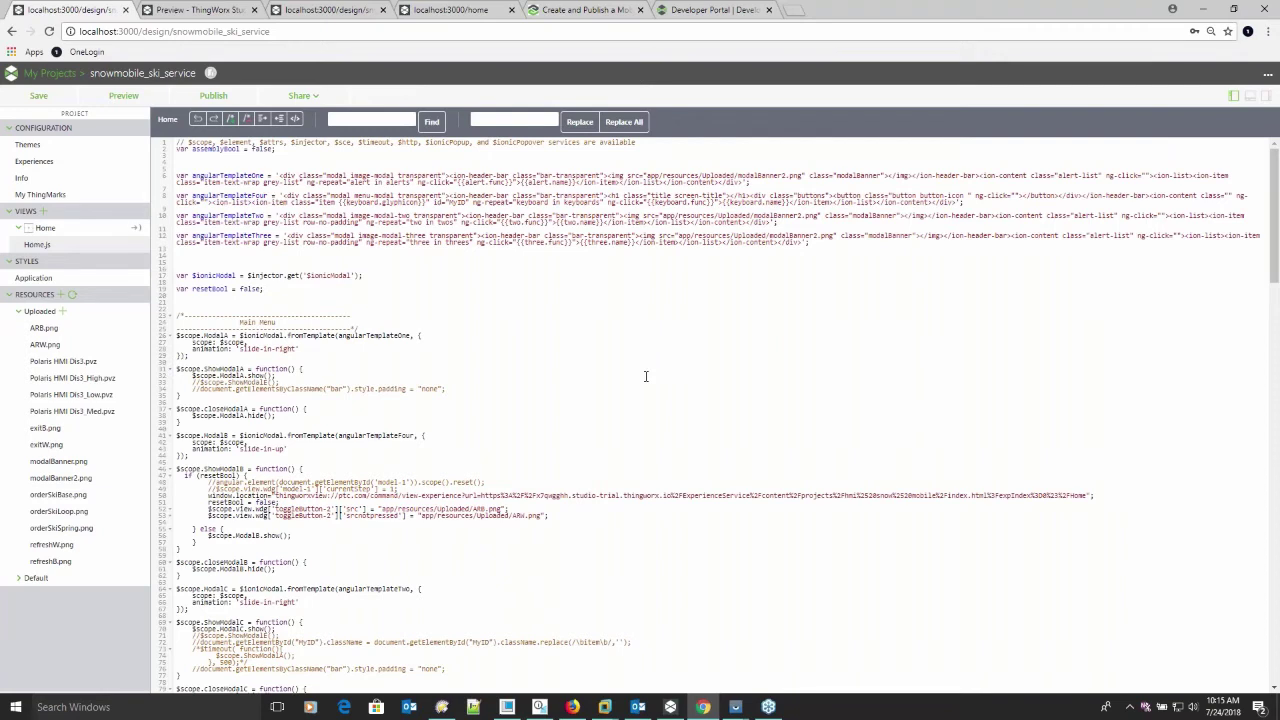
click(53, 233)
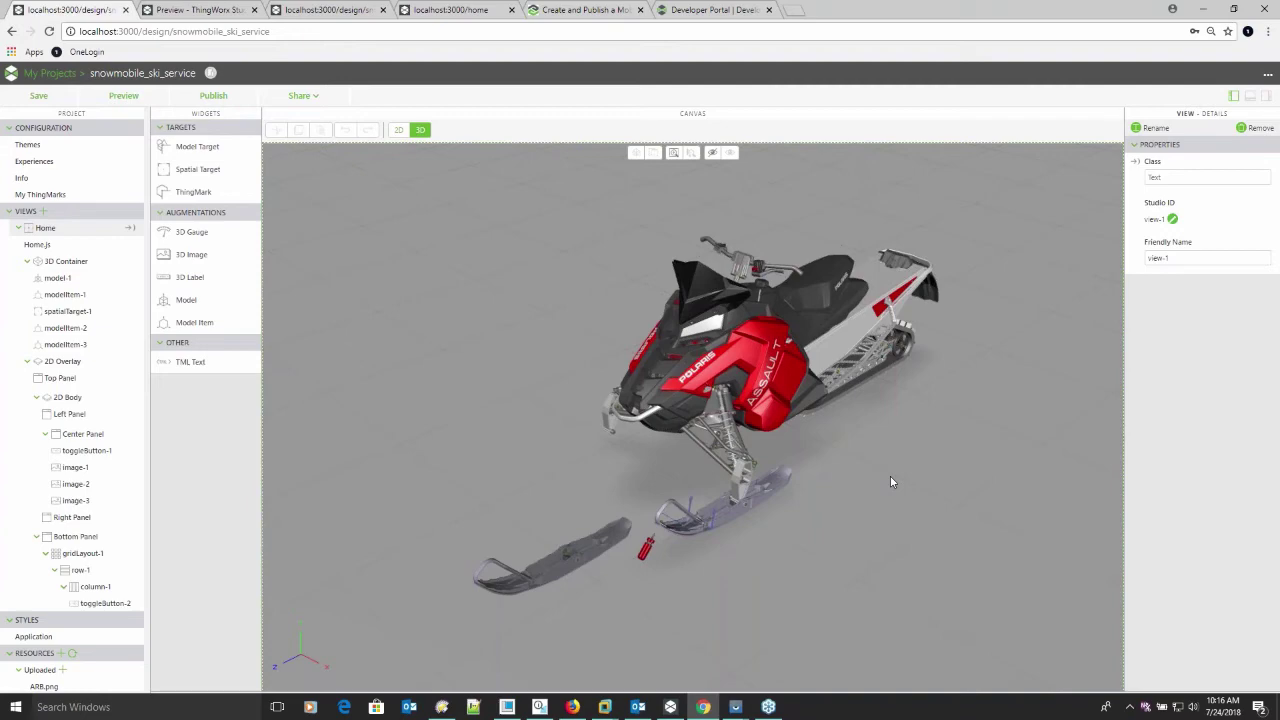
drag(890, 482, 830, 501)
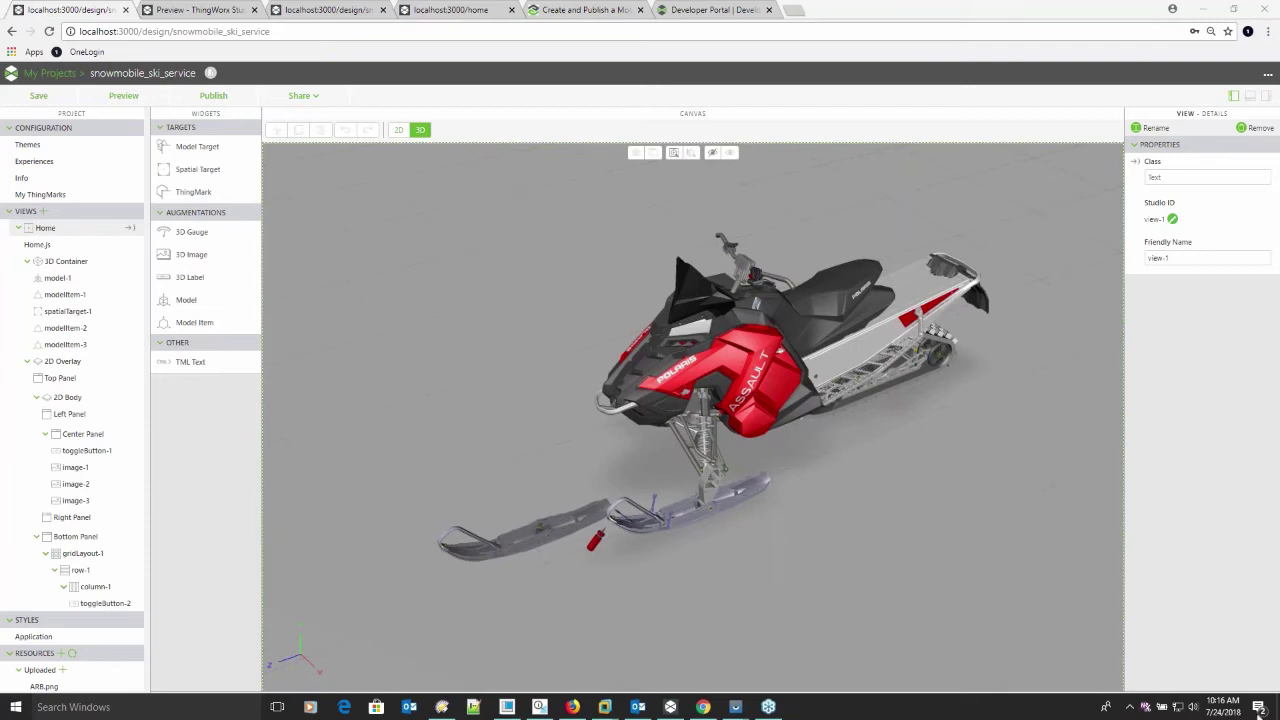
Step: Switch to Creo Illustrate, examine the file types offered for a linked import, then cancel the import and select Figure 1
click(539, 707)
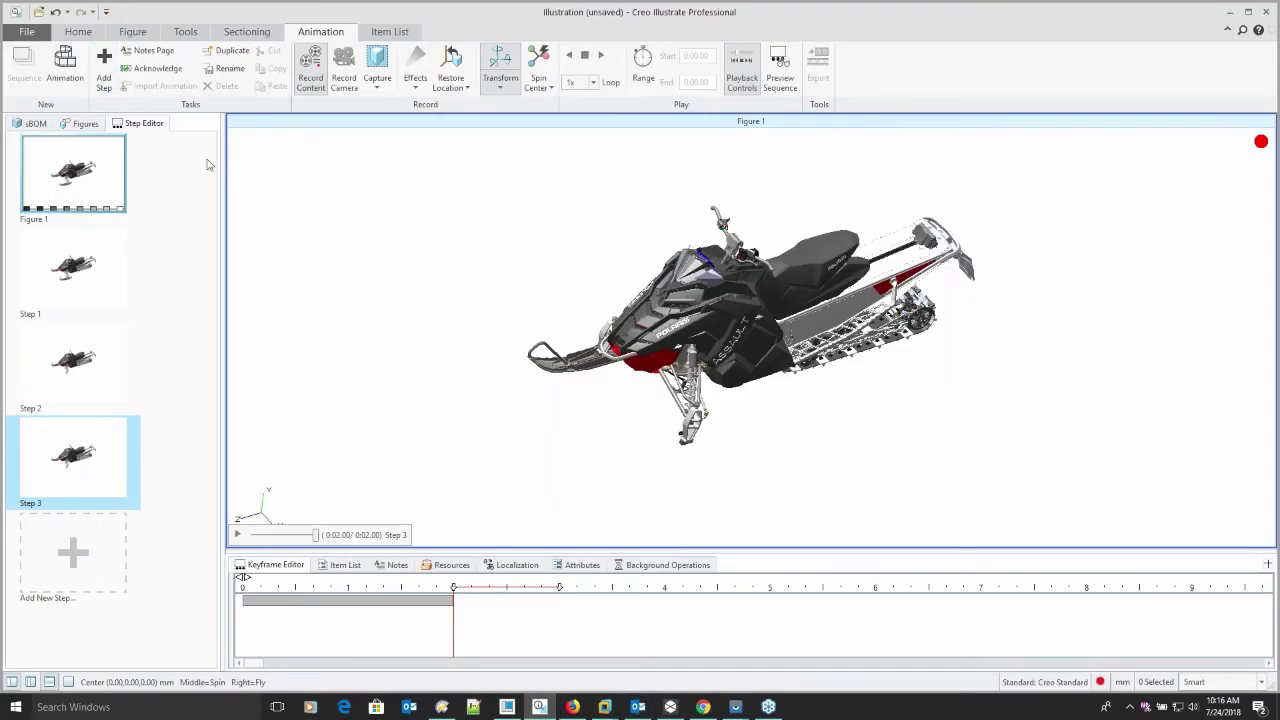
click(28, 34)
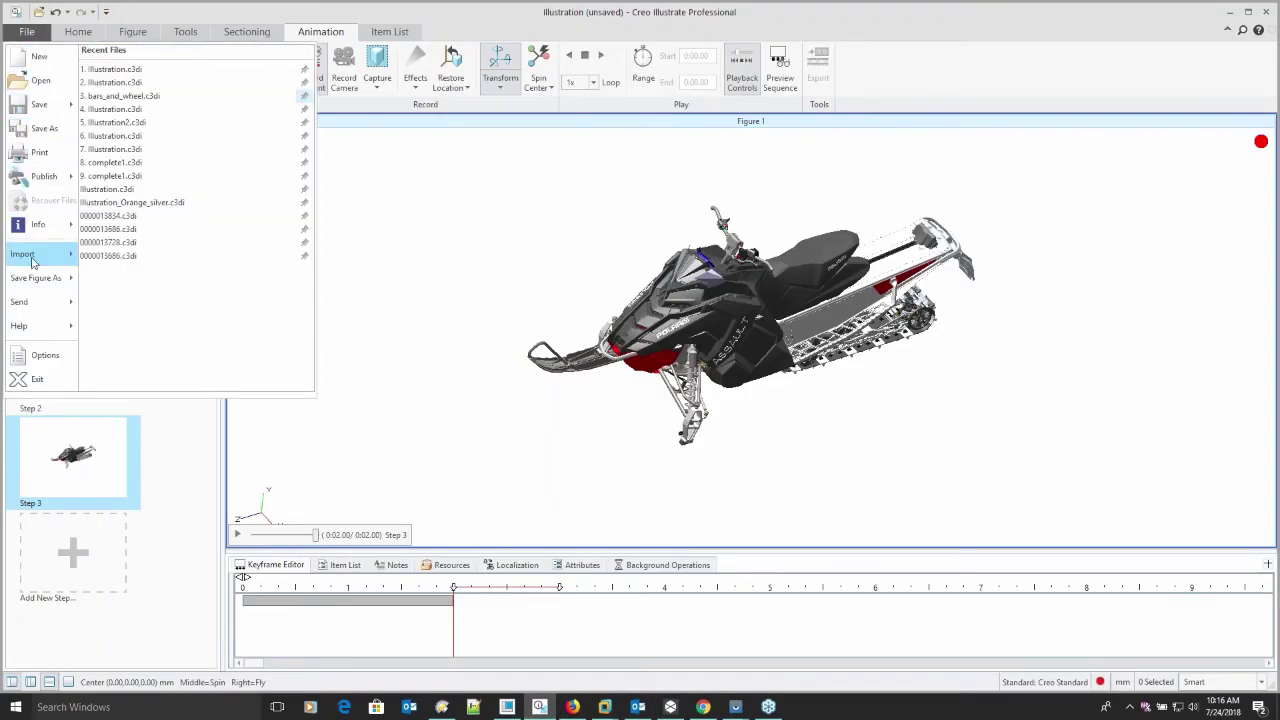
mouse_move(33, 260)
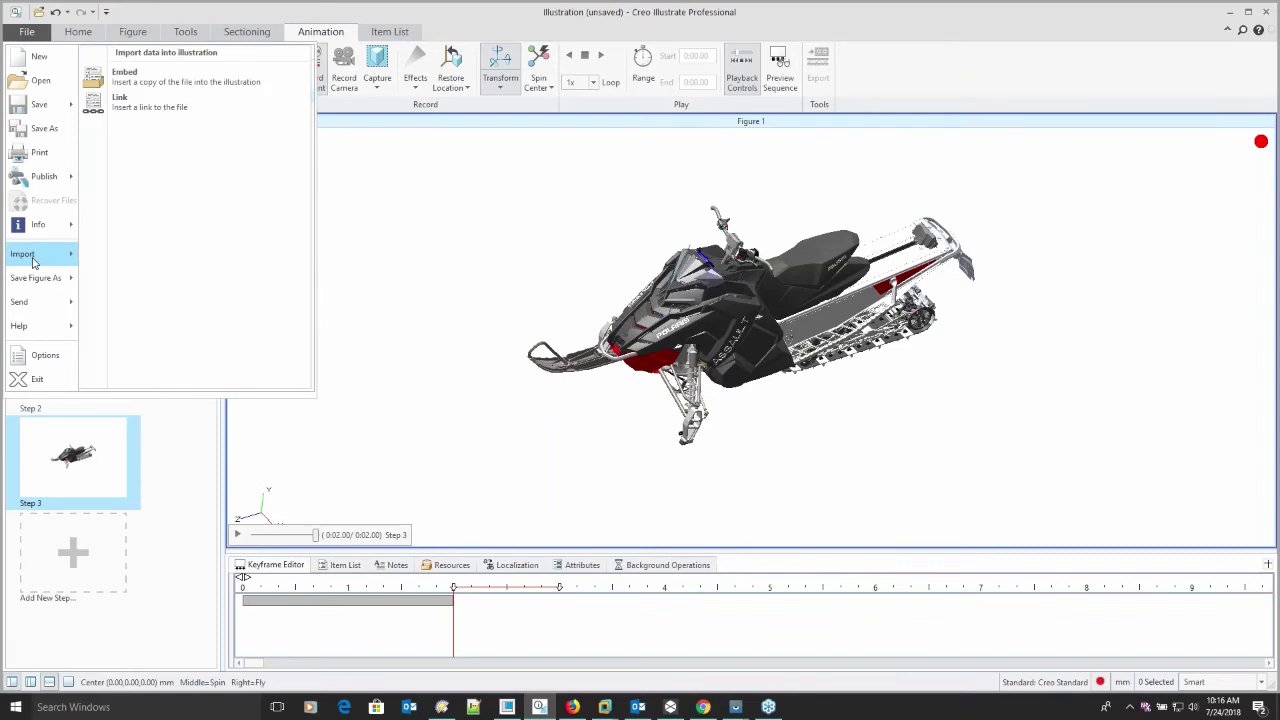
click(151, 106)
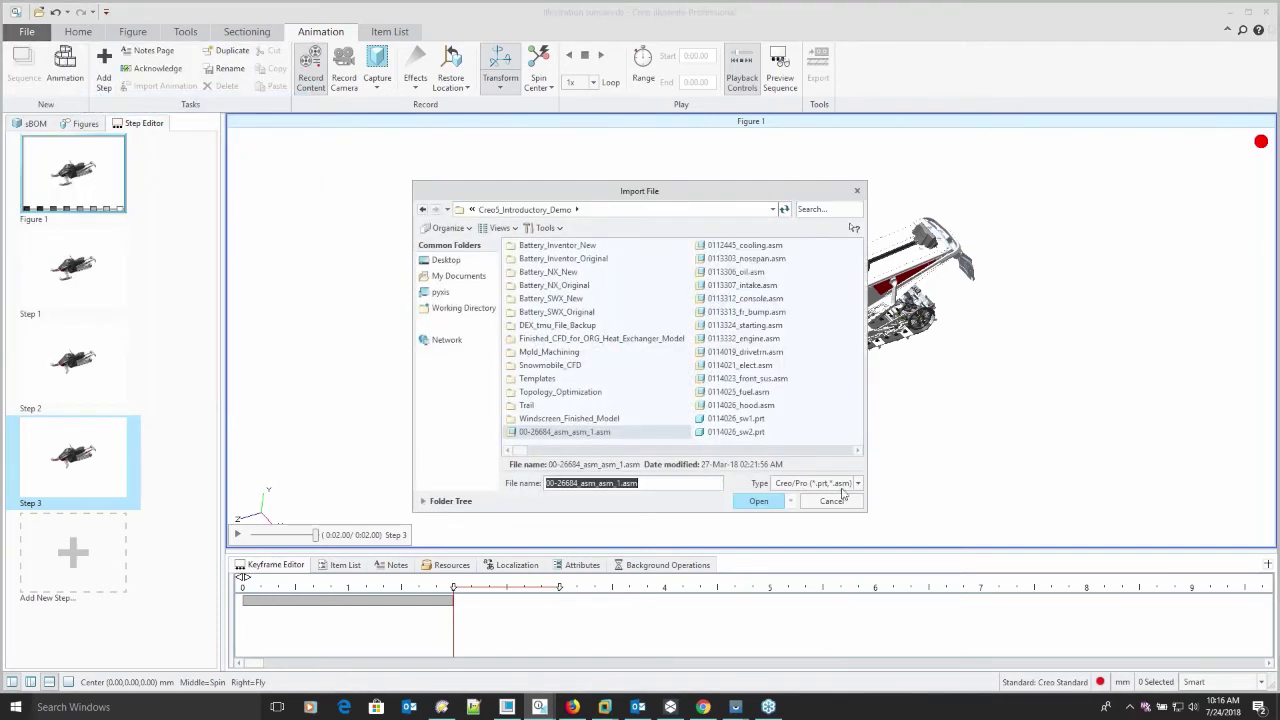
click(843, 485)
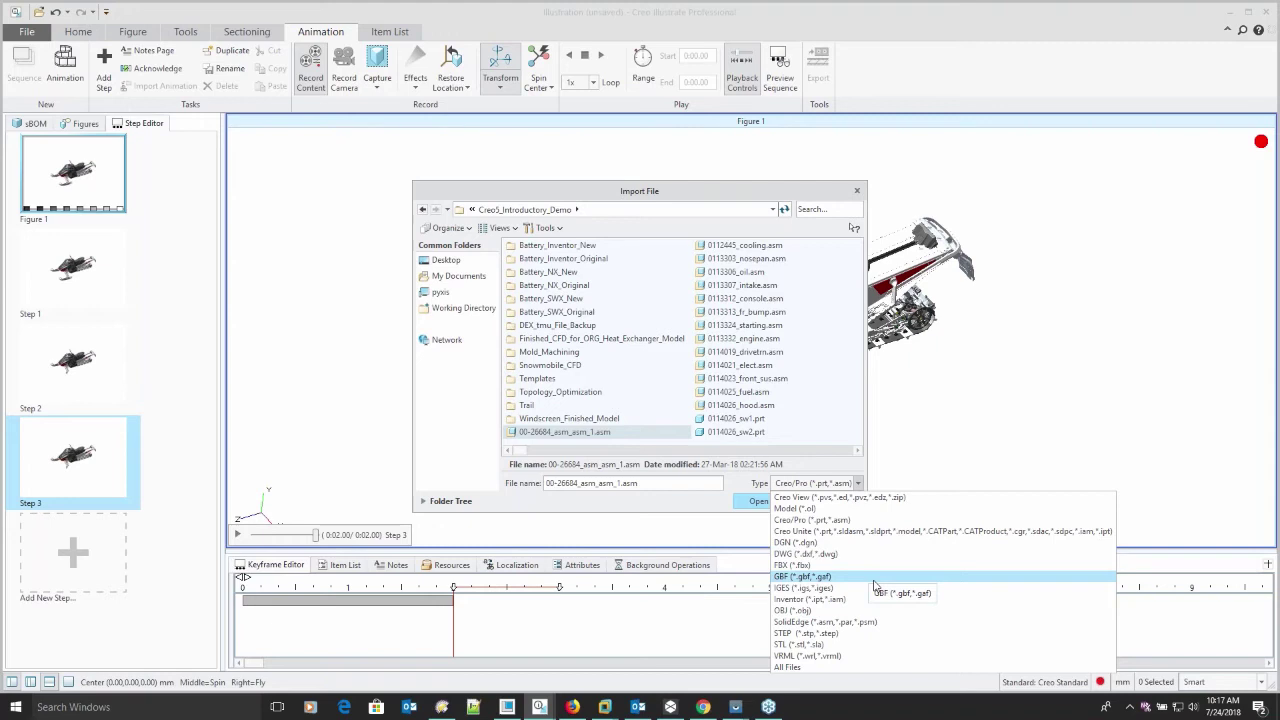
click(662, 510)
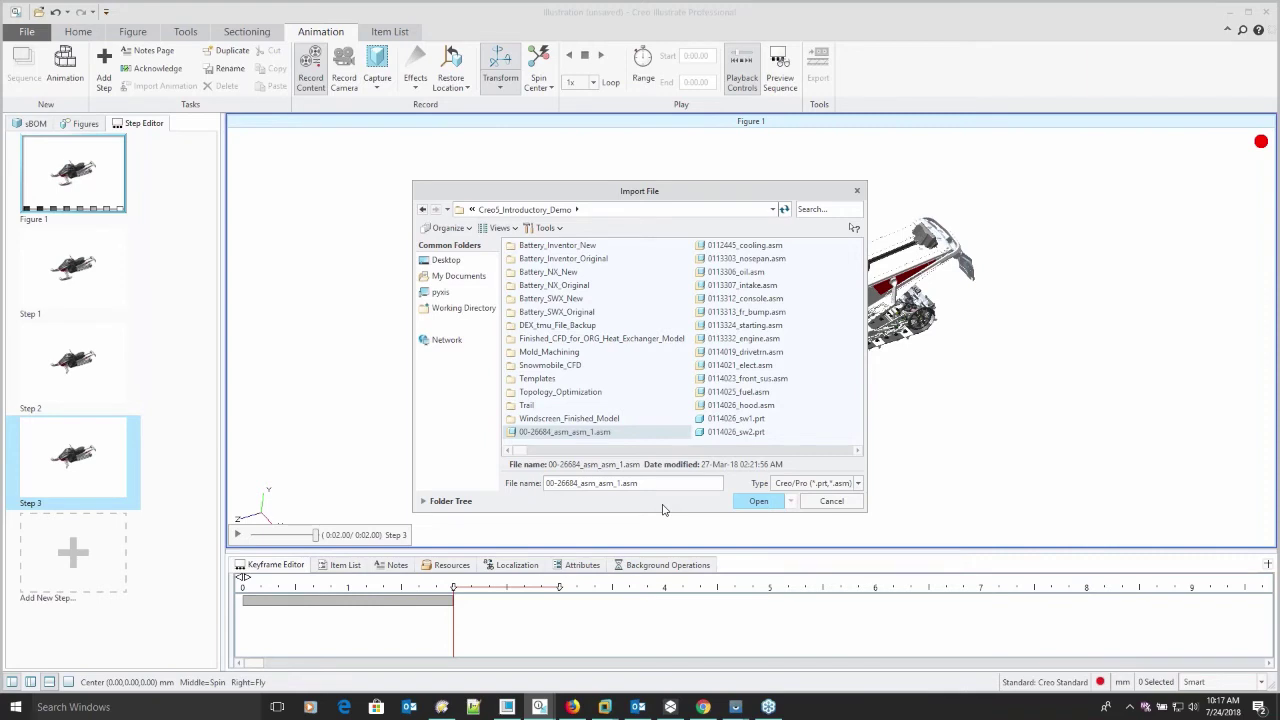
click(831, 501)
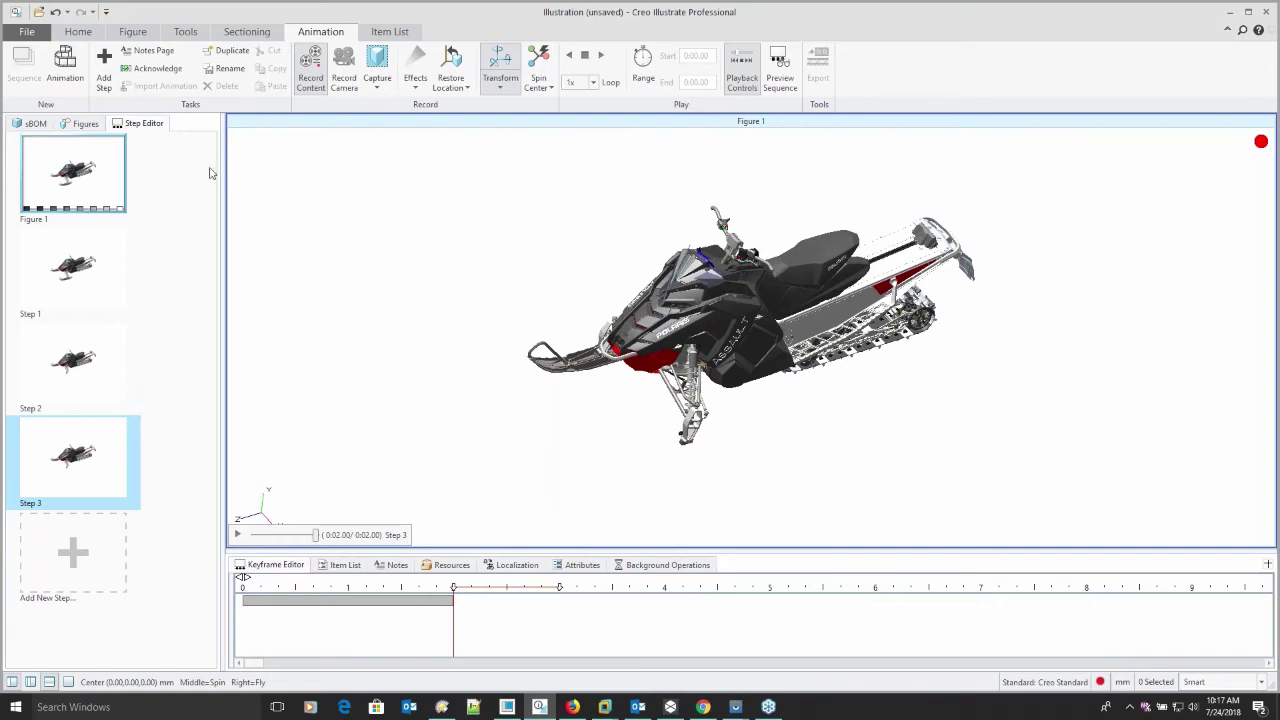
click(62, 172)
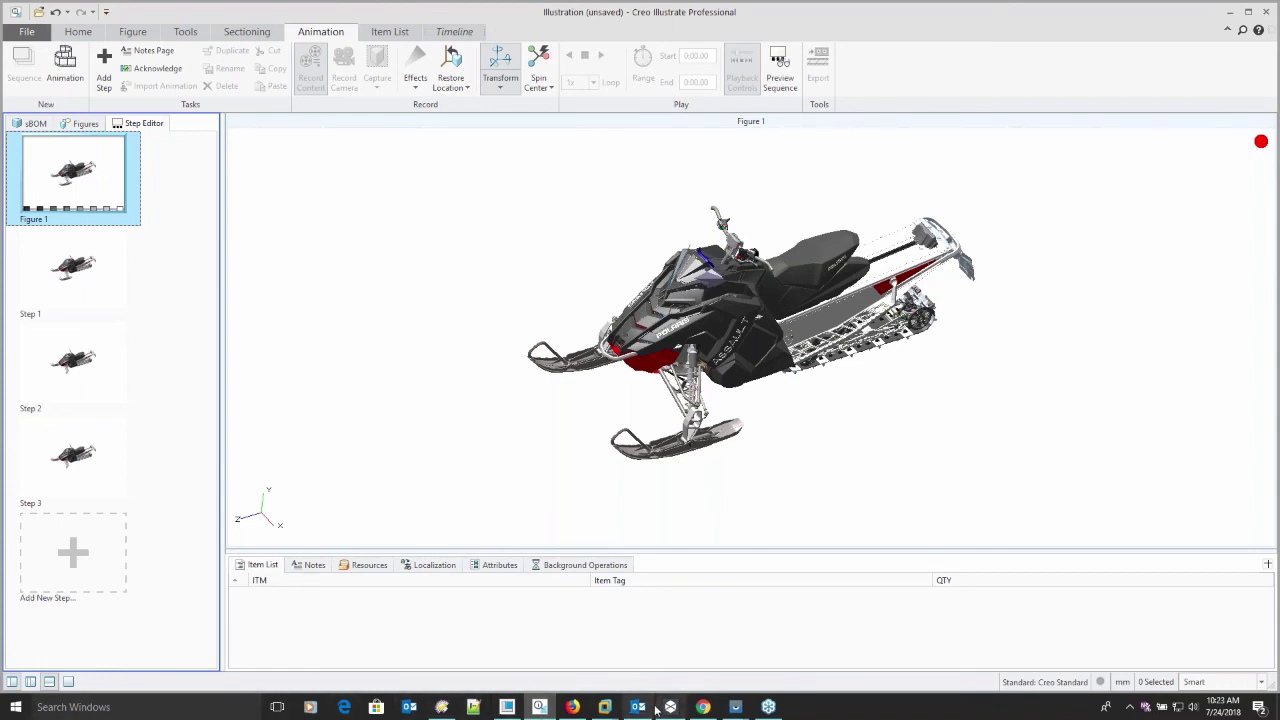
Step: Switch to ThingWorx Studio, preview snowmobile_ski_service on a tablet in landscape orientation and rotate the snowmobile to inspect its rear
mouse_move(686, 709)
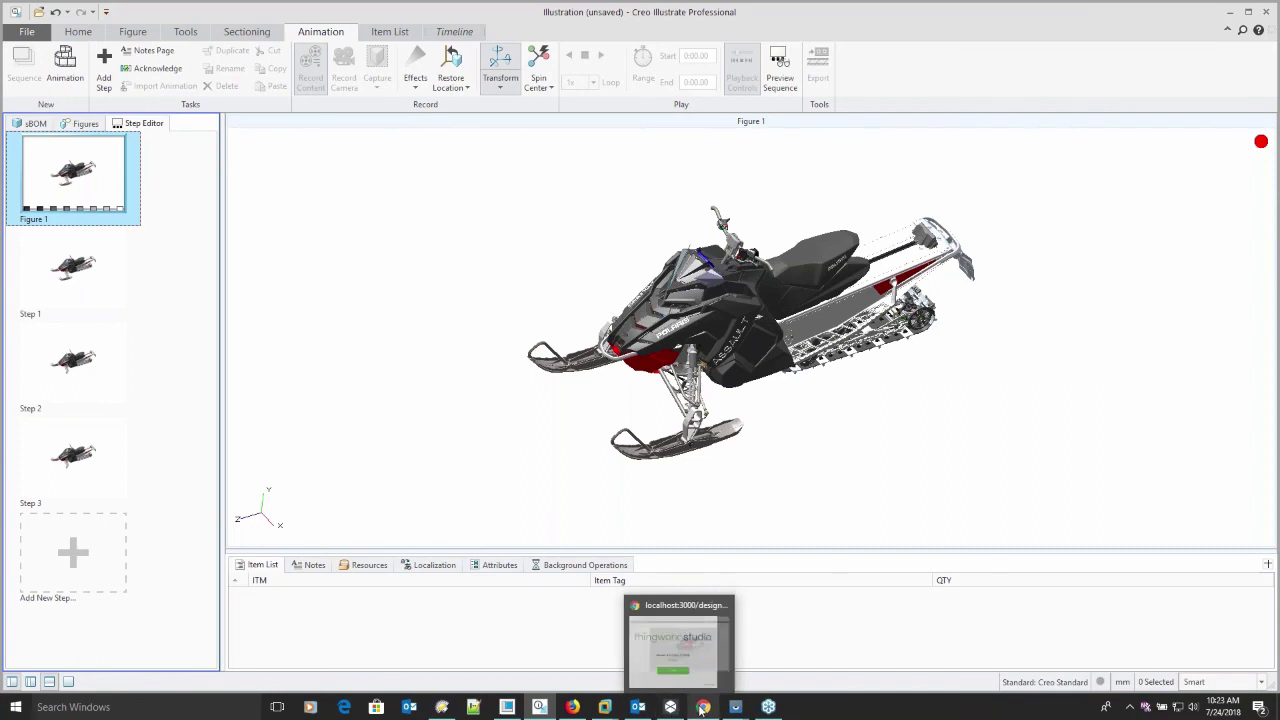
click(703, 707)
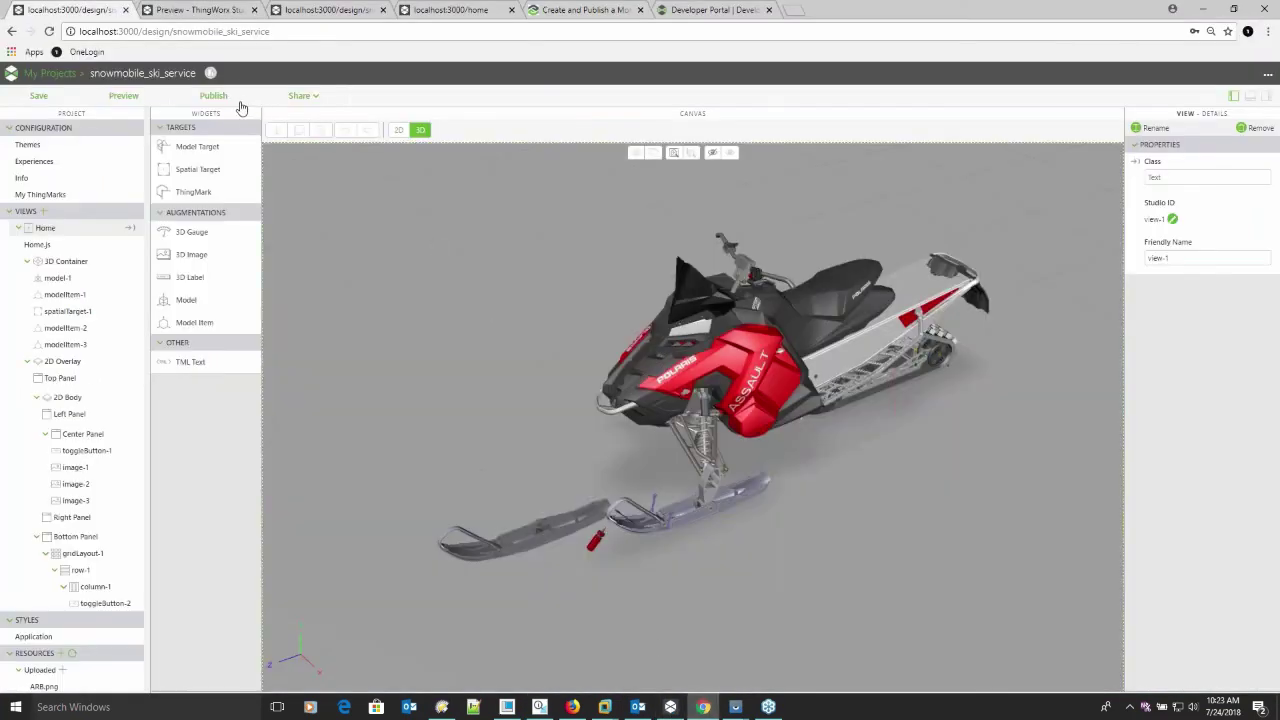
click(128, 96)
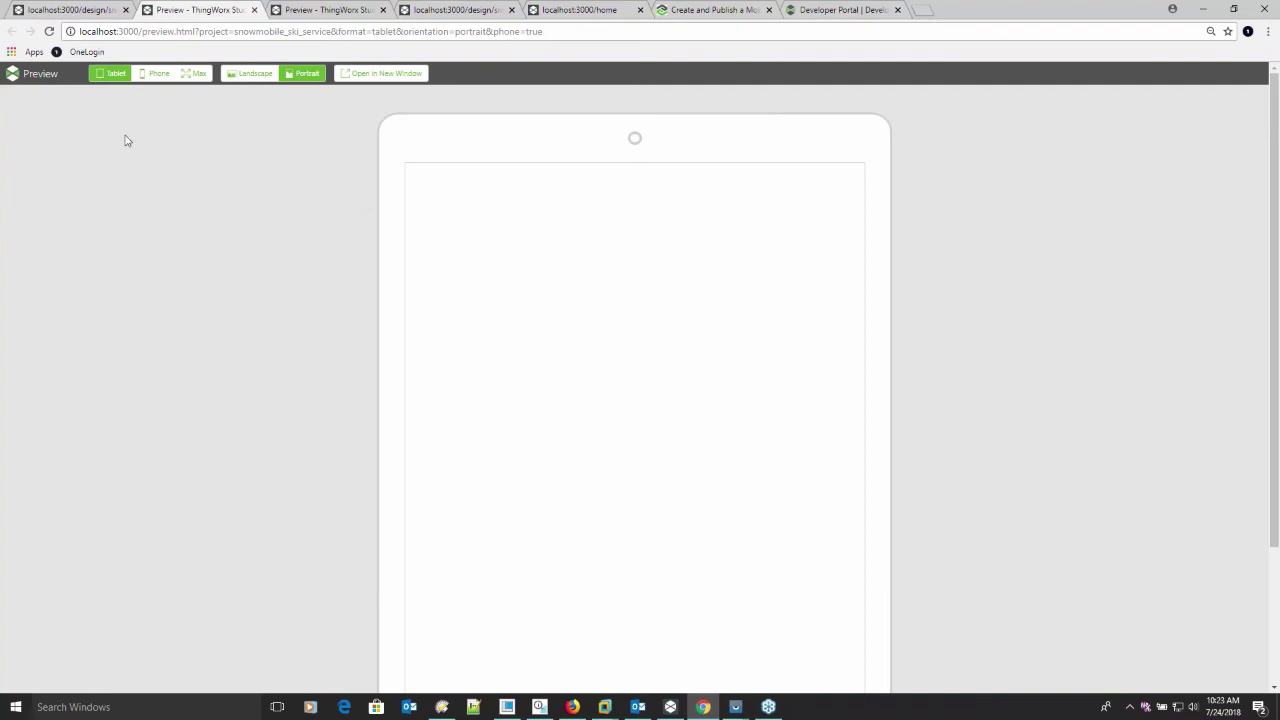
click(255, 73)
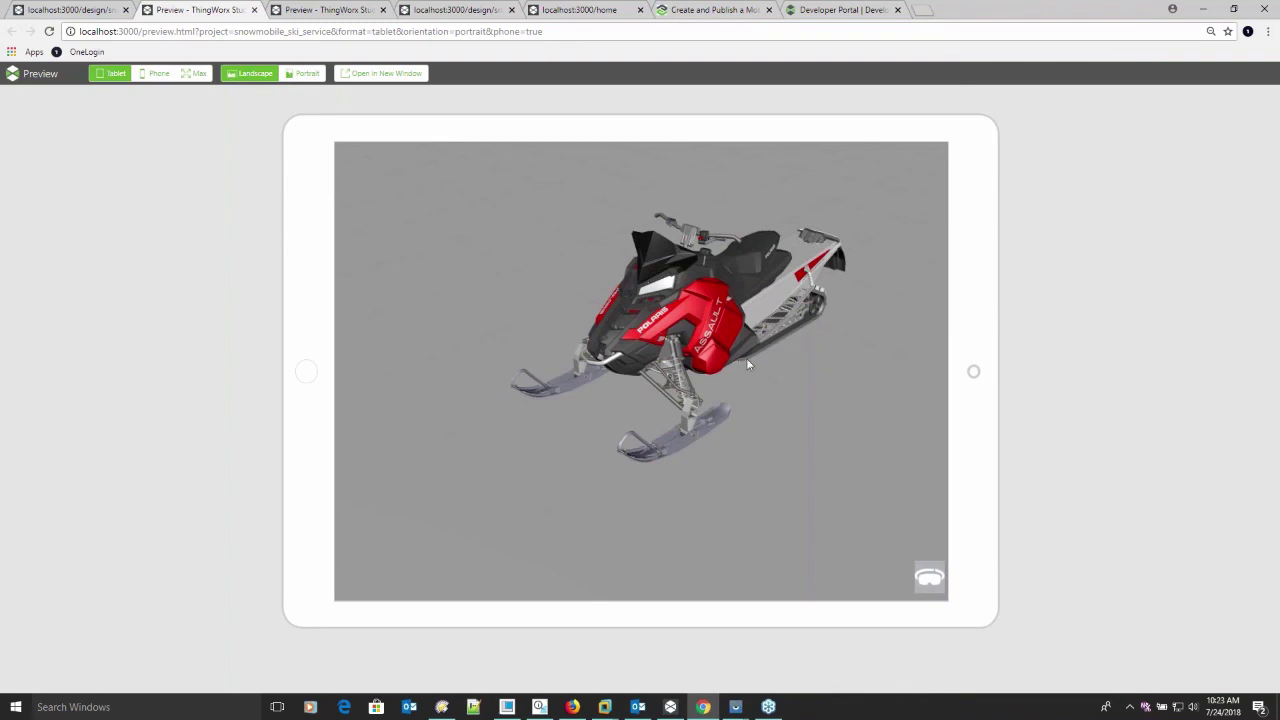
drag(750, 365, 786, 258)
drag(834, 297, 816, 487)
drag(792, 444, 615, 438)
scroll(615, 438, up, 5)
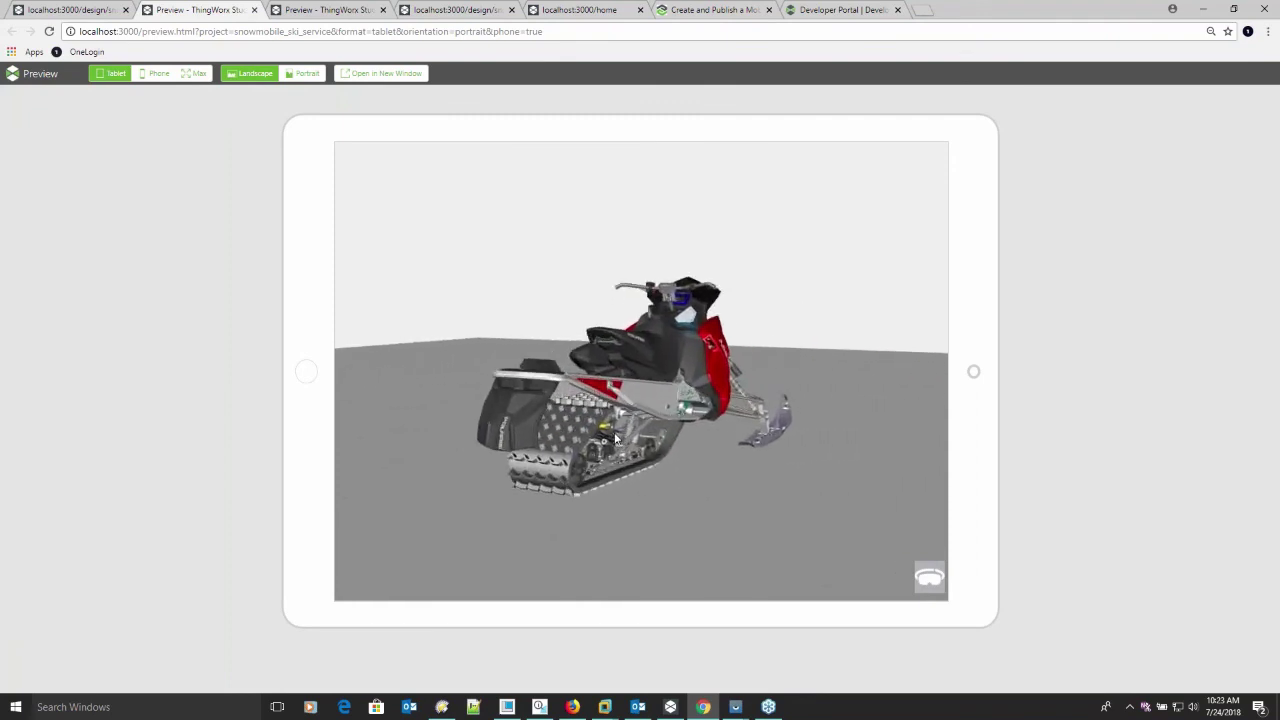